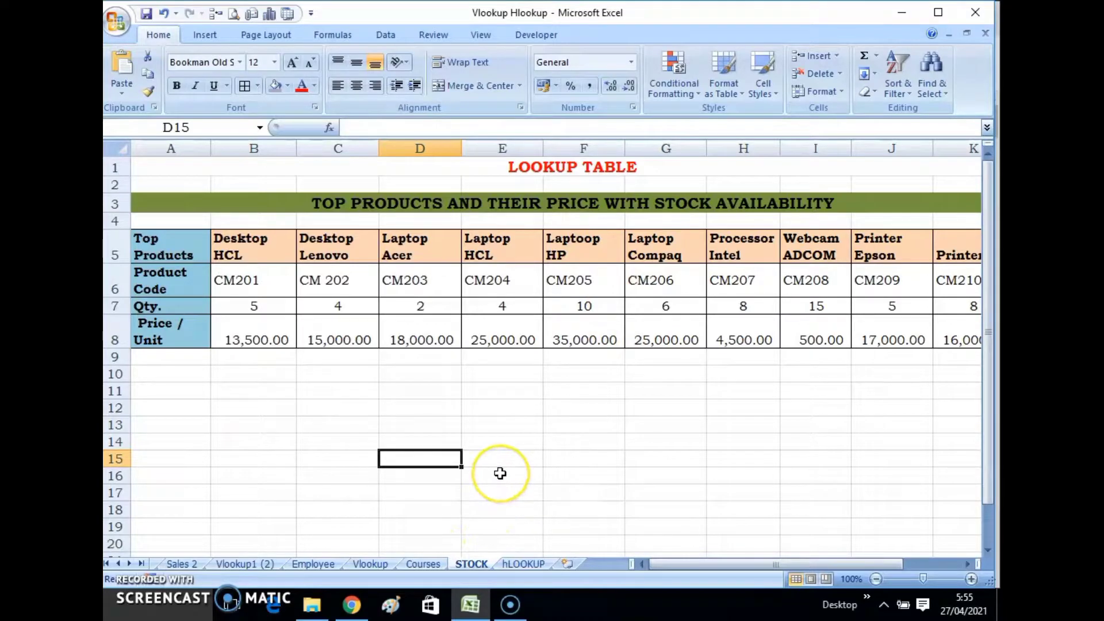
Step: Compare the hLOOKUP sheet's price details form with the STOCK sheet's lookup table
click(524, 564)
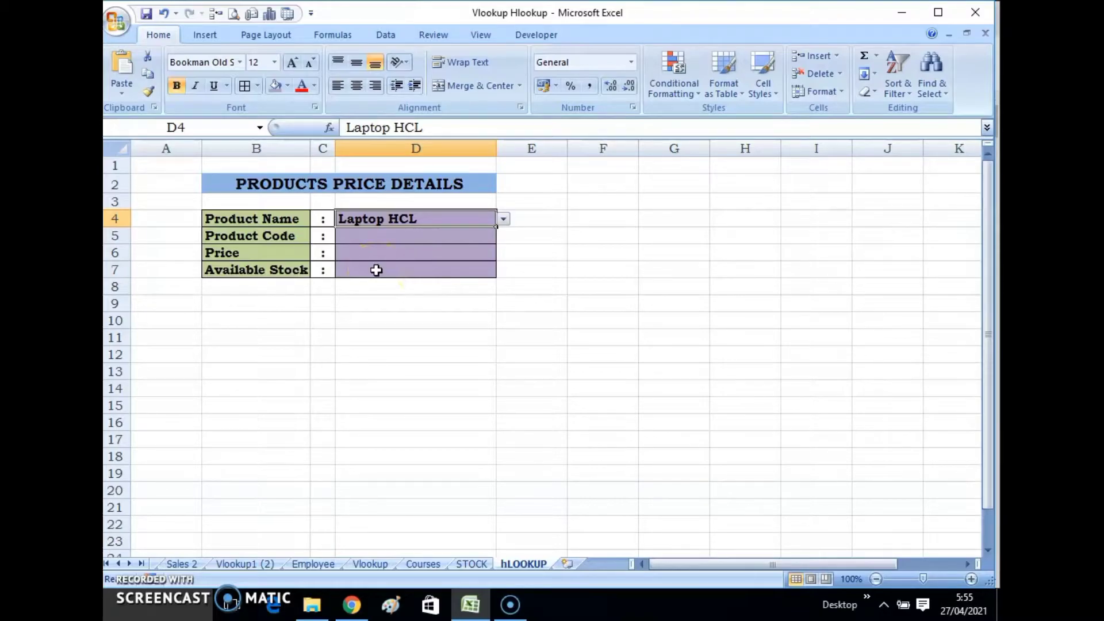
click(472, 564)
click(505, 427)
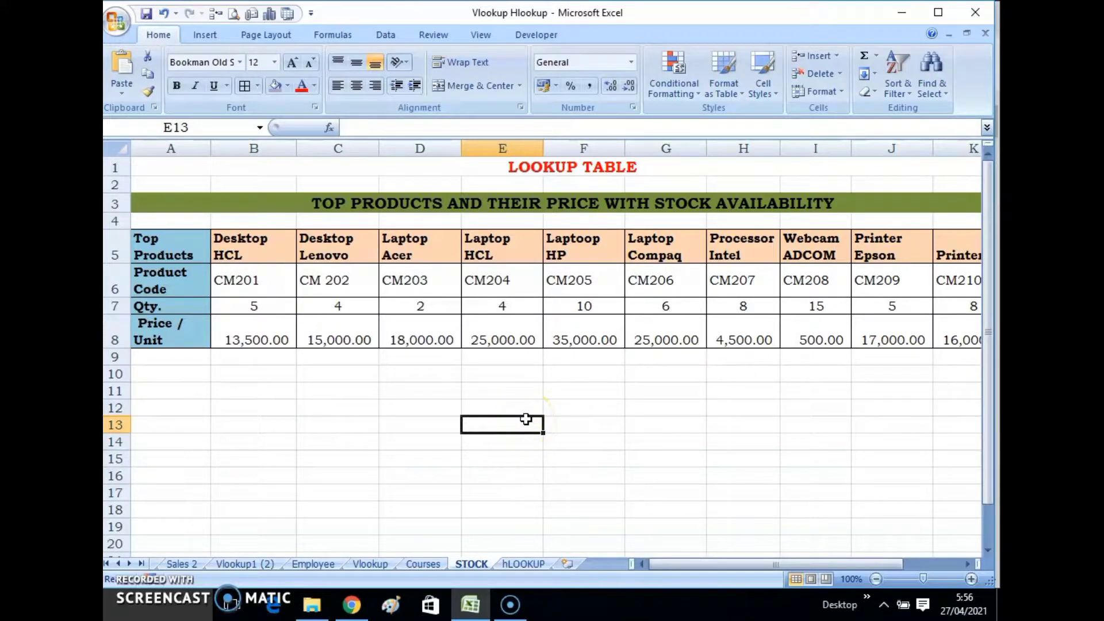
click(519, 565)
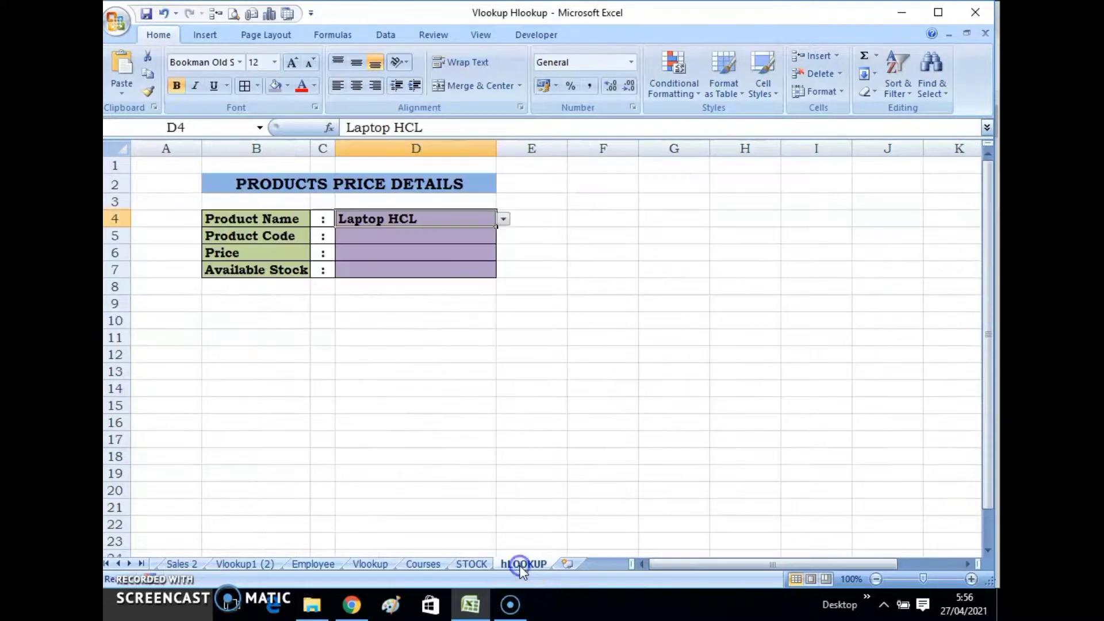
click(405, 355)
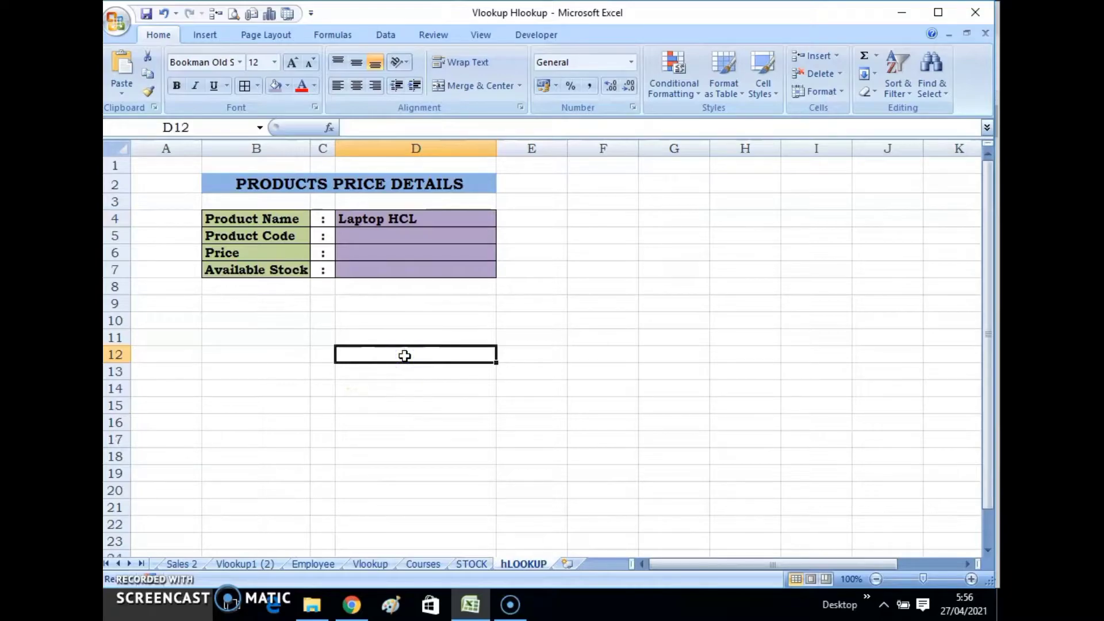
click(472, 565)
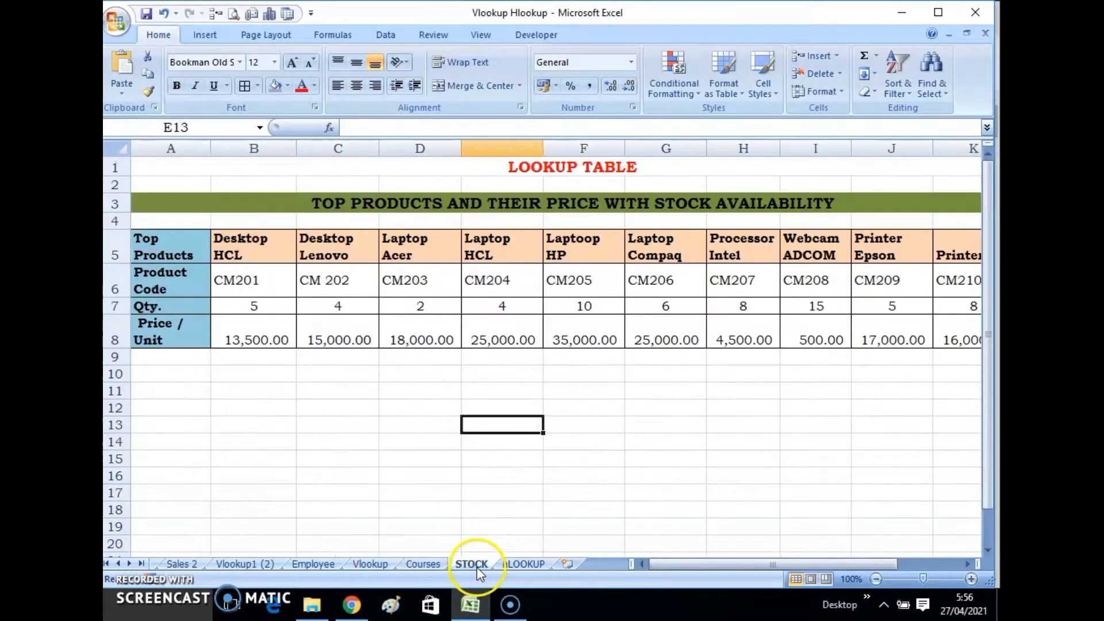
click(525, 565)
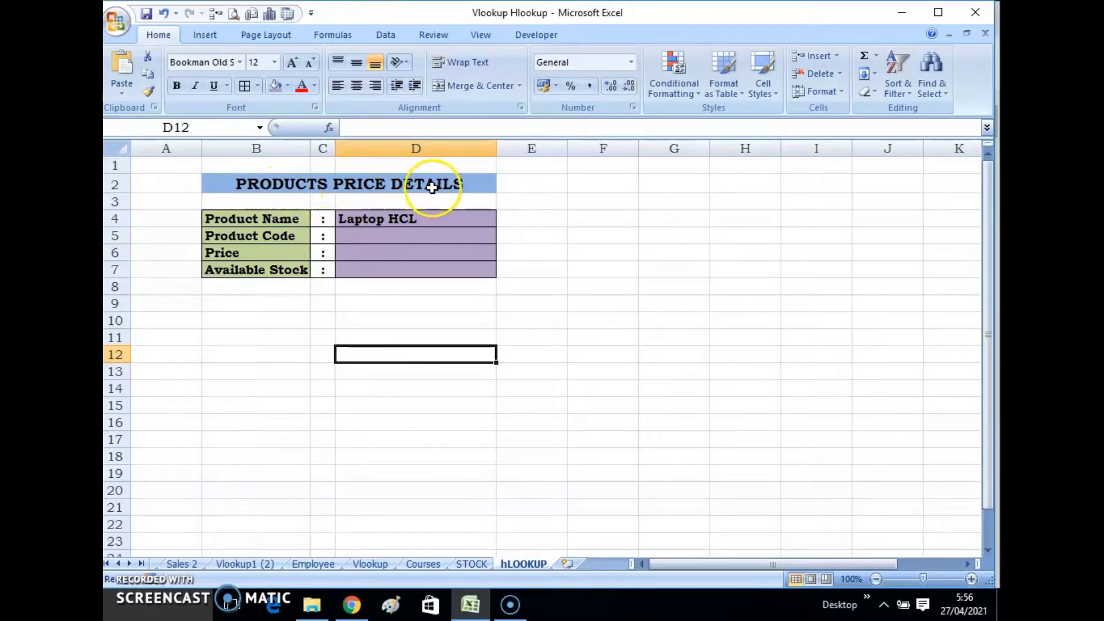
Step: Select the Product Name cell D4 and bring up its list of product names
click(370, 218)
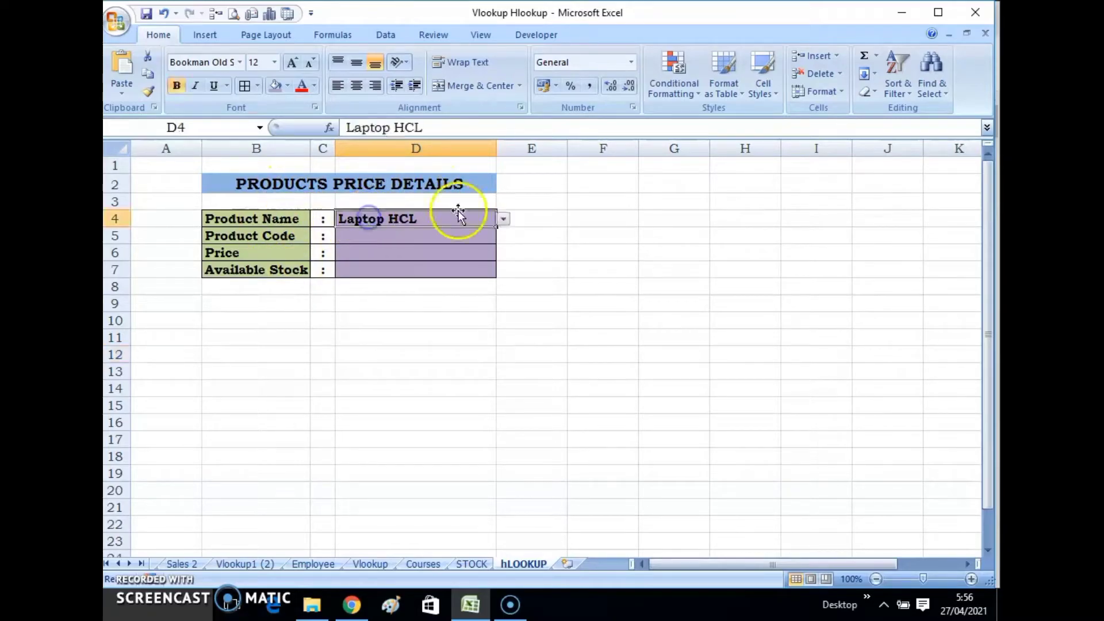
click(501, 219)
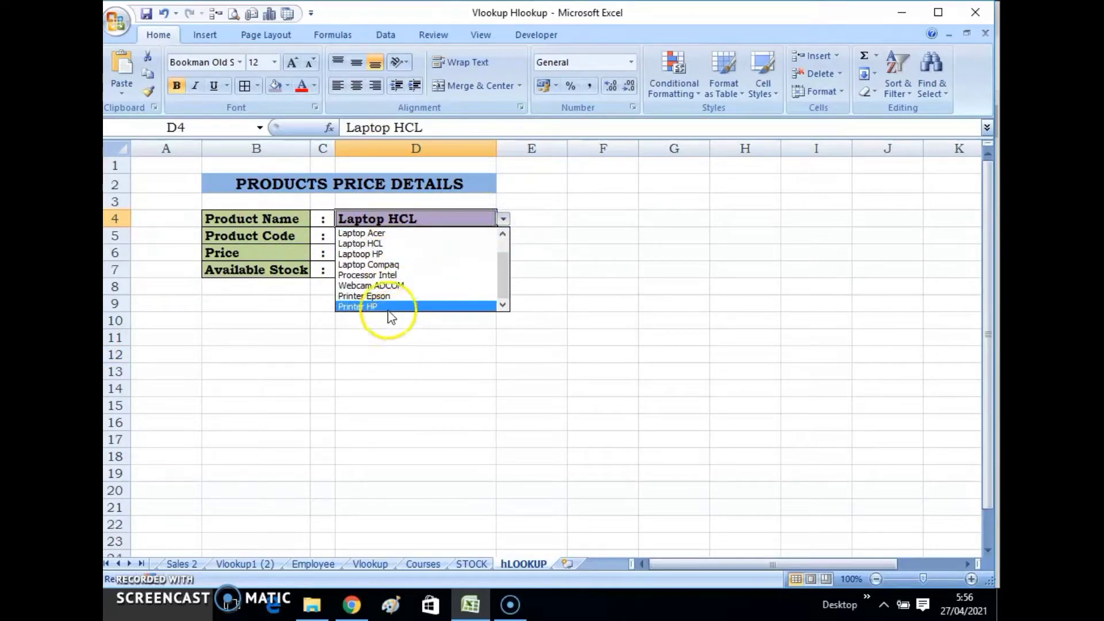
click(427, 423)
click(471, 564)
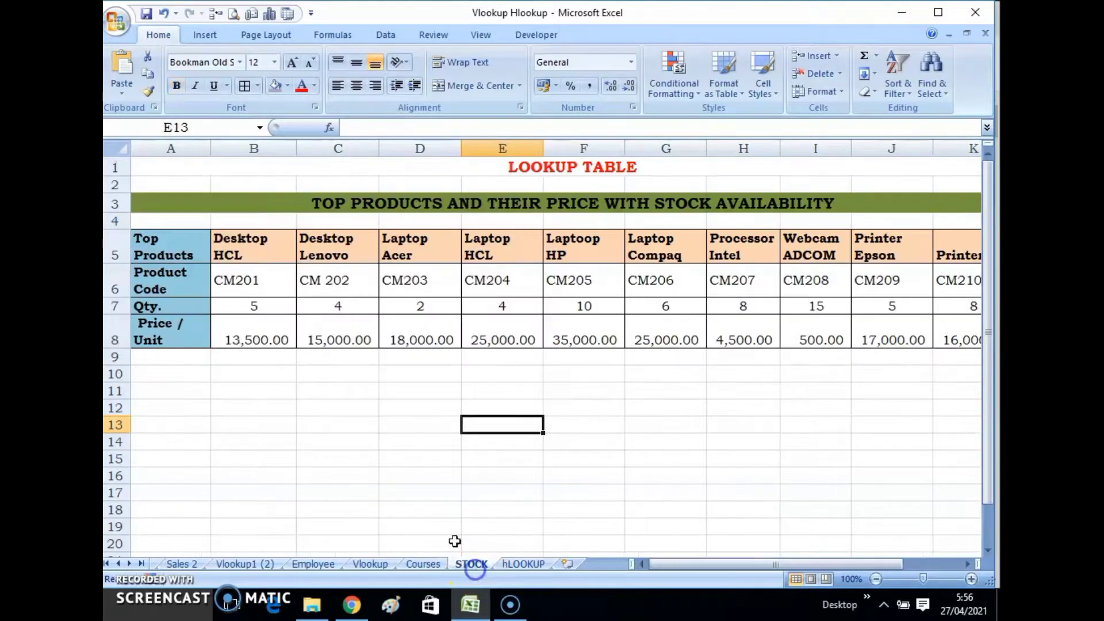
click(525, 564)
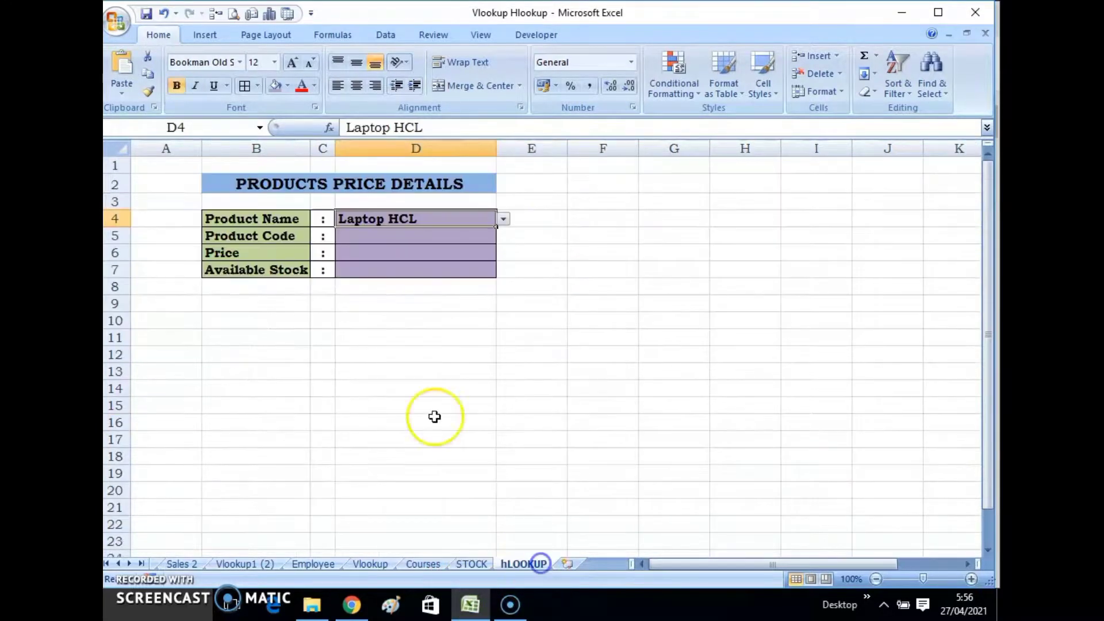
click(504, 218)
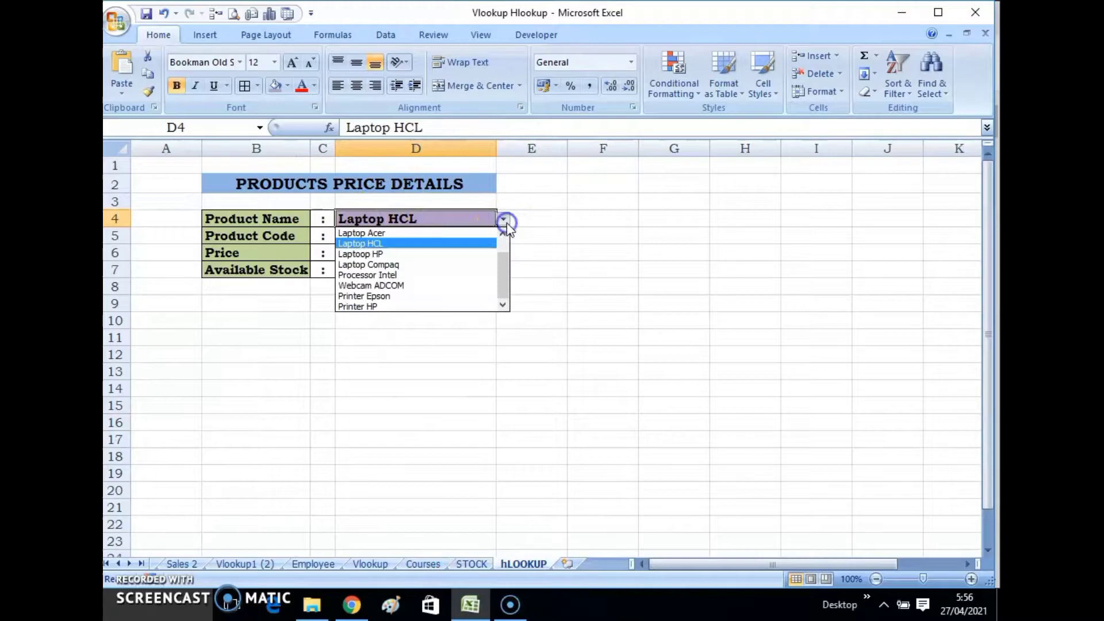
Step: Choose Laptop Compaq as the product in D4, then select D5 for the product code
click(369, 265)
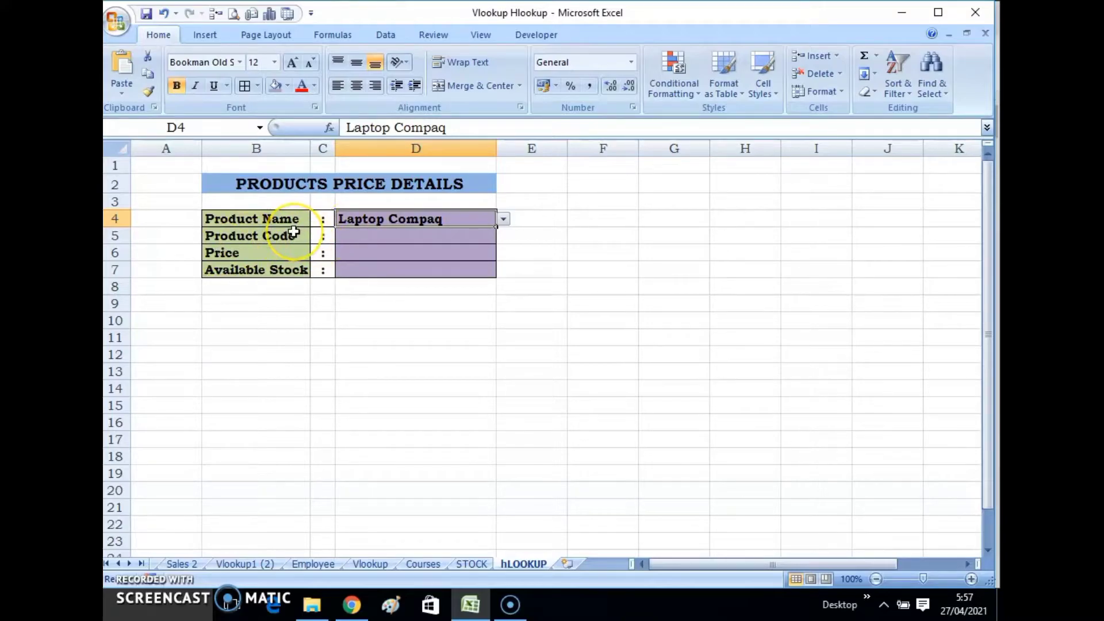
click(381, 237)
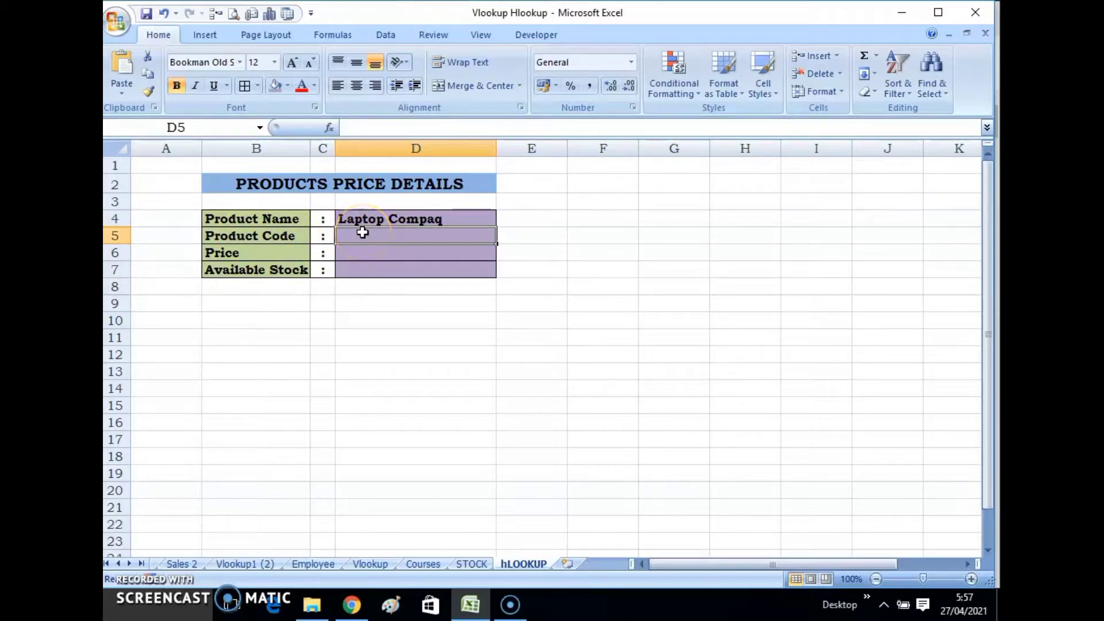
click(348, 37)
Step: Start an HLOOKUP in D5 with D4 as lookup value and STOCK rows 5:8 as table array
click(362, 56)
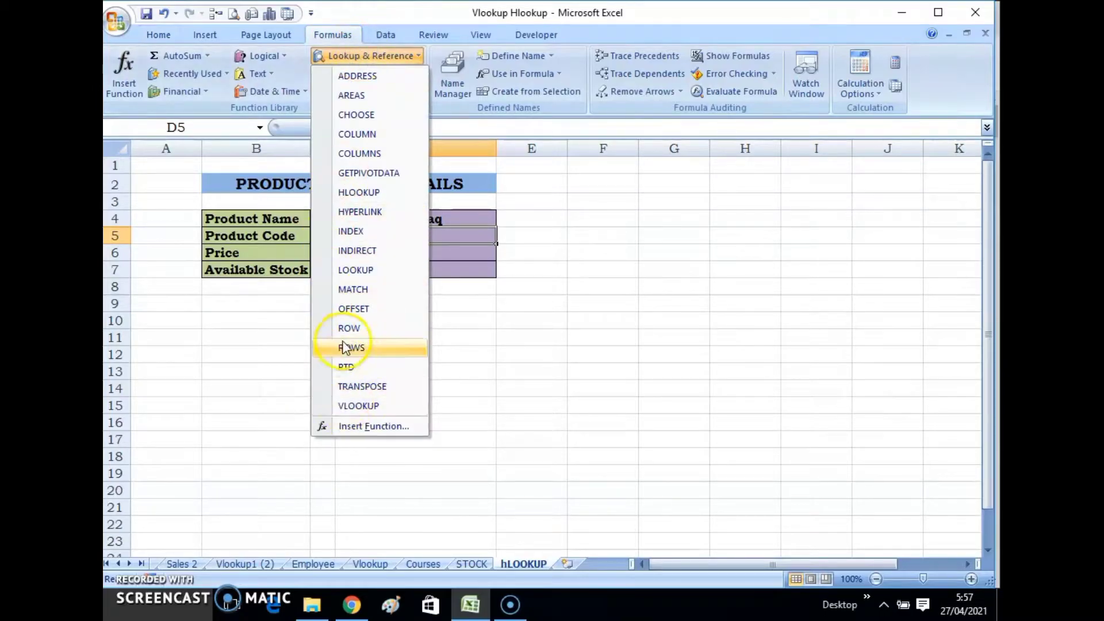
click(368, 193)
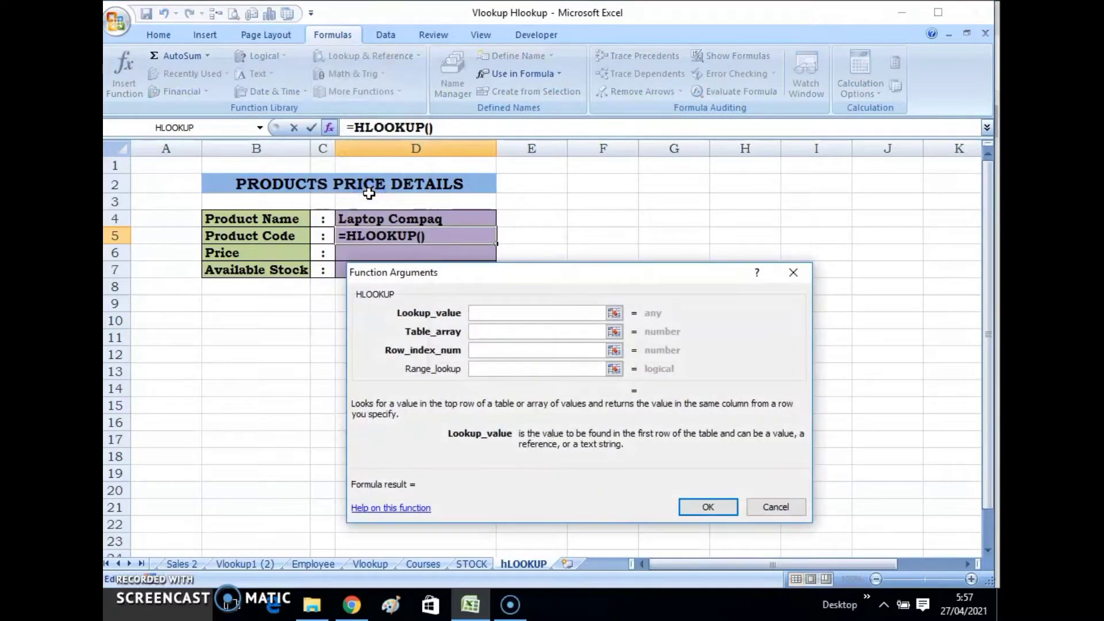
click(362, 241)
click(486, 312)
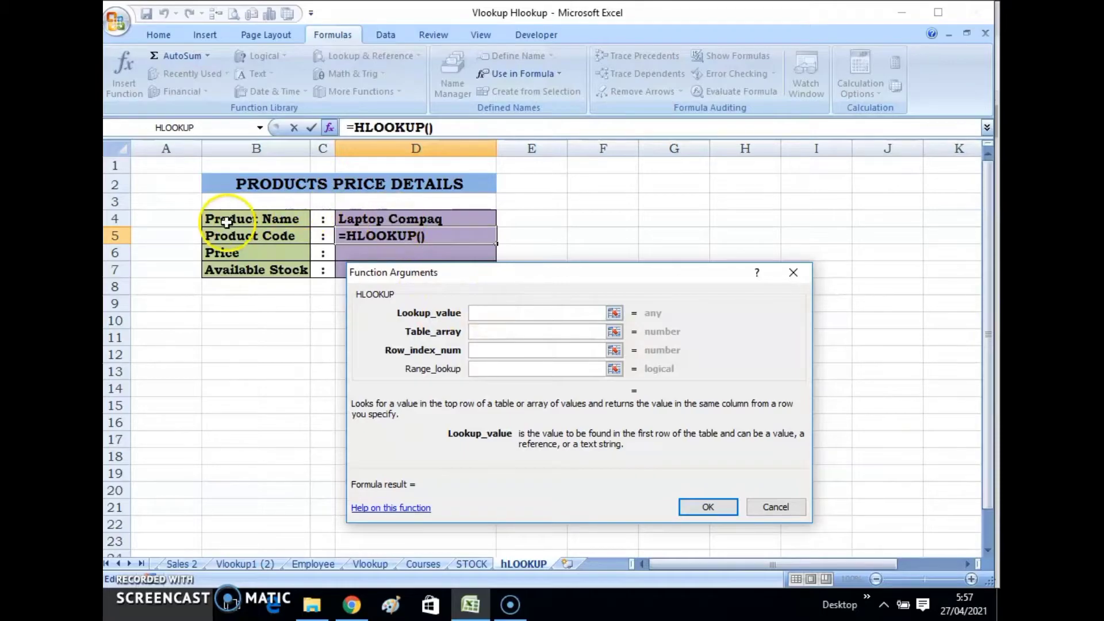
click(378, 219)
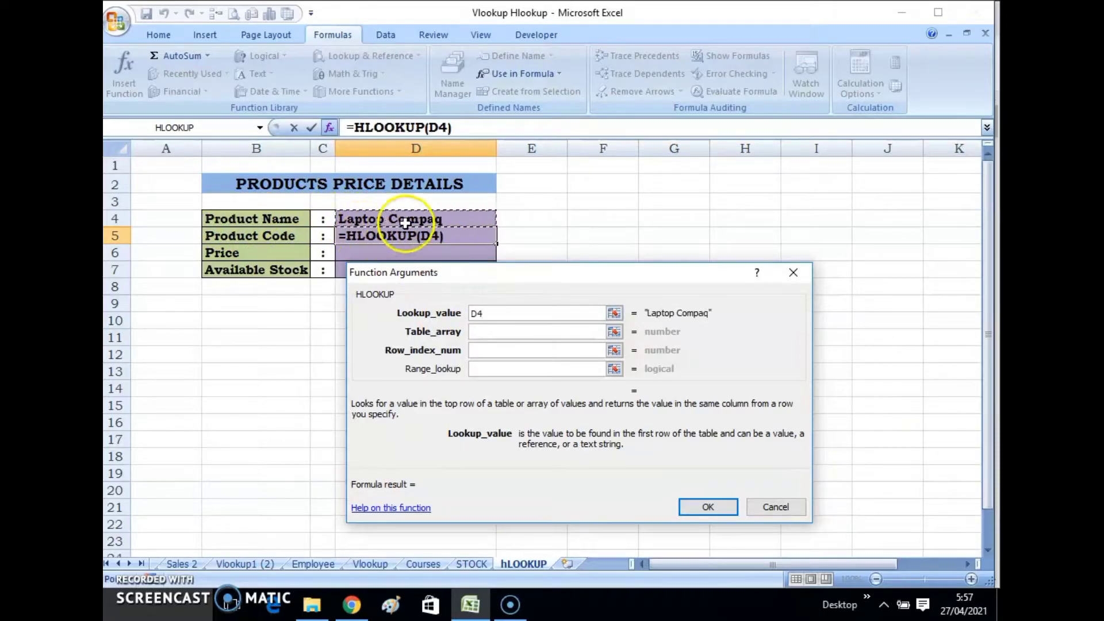
click(474, 331)
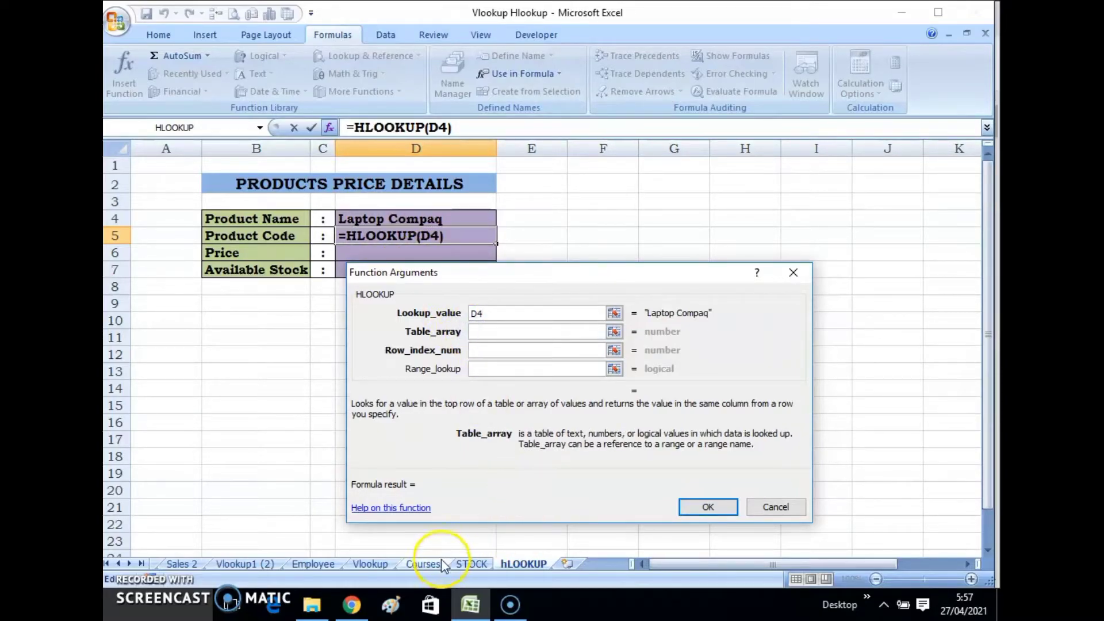
click(473, 564)
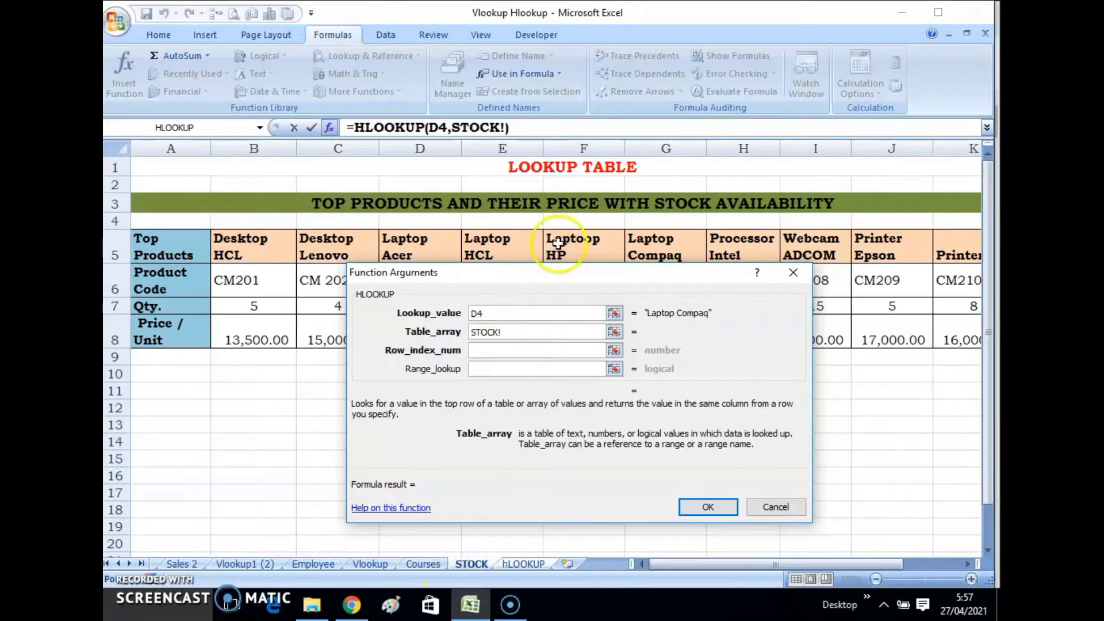
drag(116, 250, 116, 345)
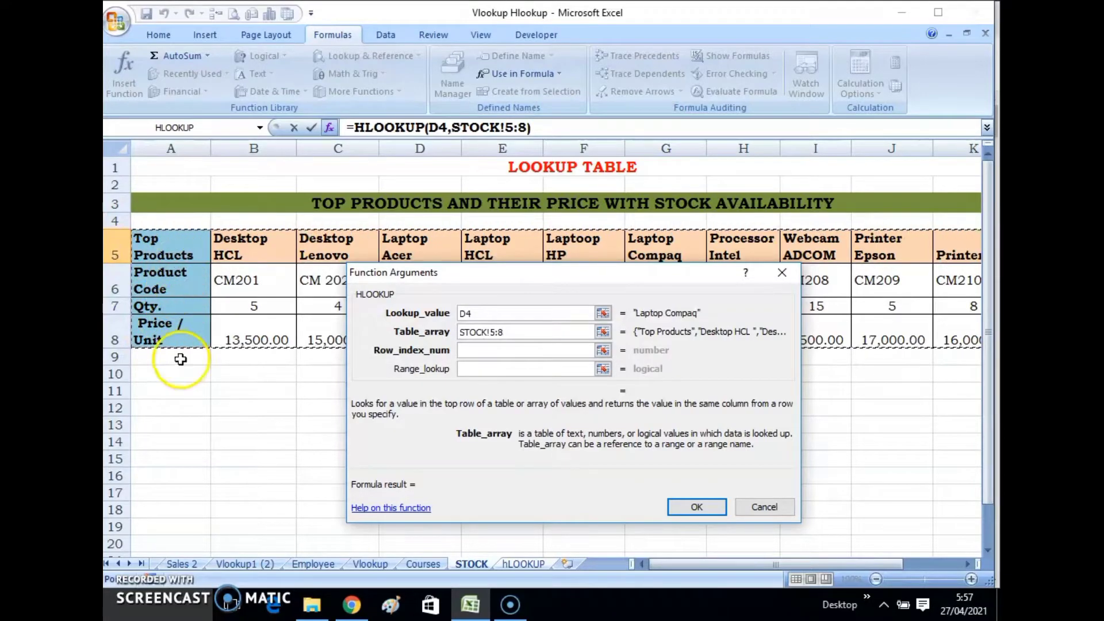
Step: Finish D5's HLOOKUP with row index 2 and range lookup 0, returning CM206
click(478, 350)
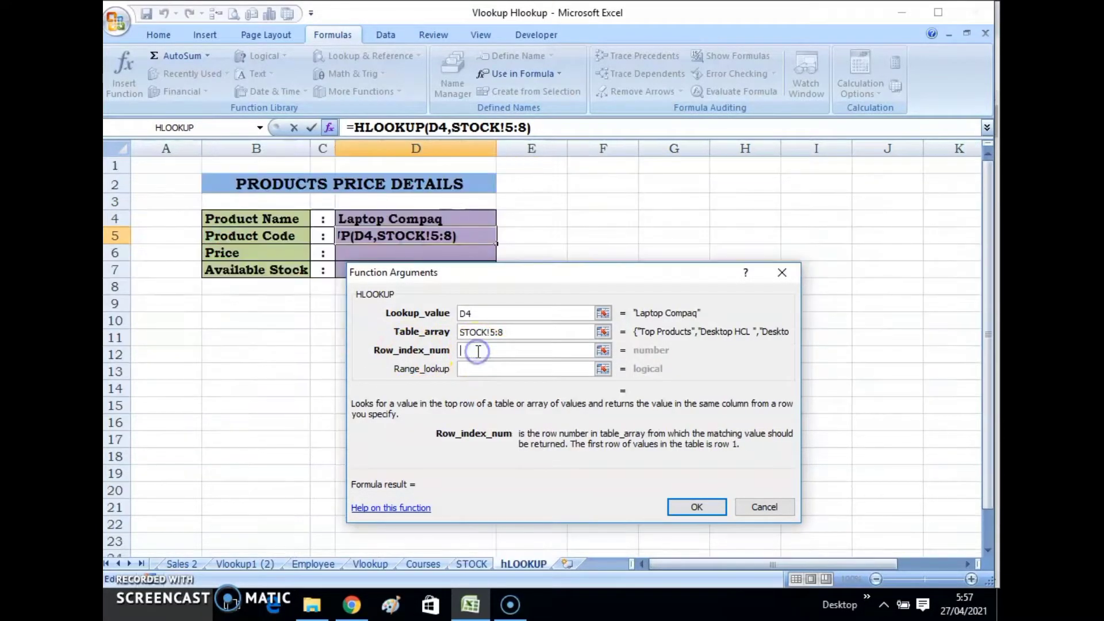
click(473, 563)
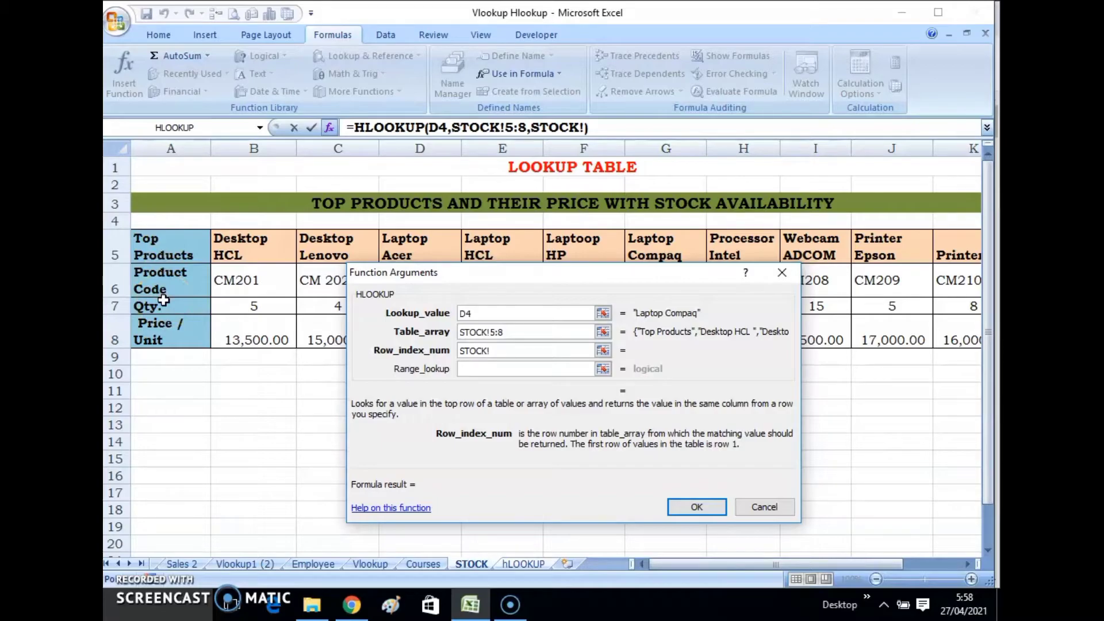
click(467, 368)
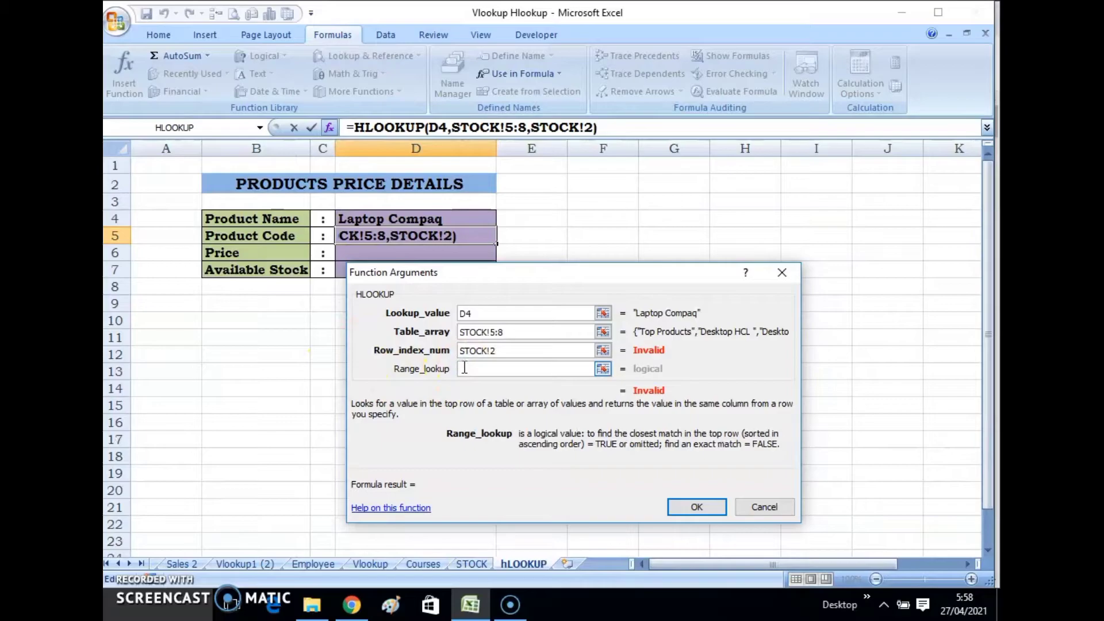
click(489, 351)
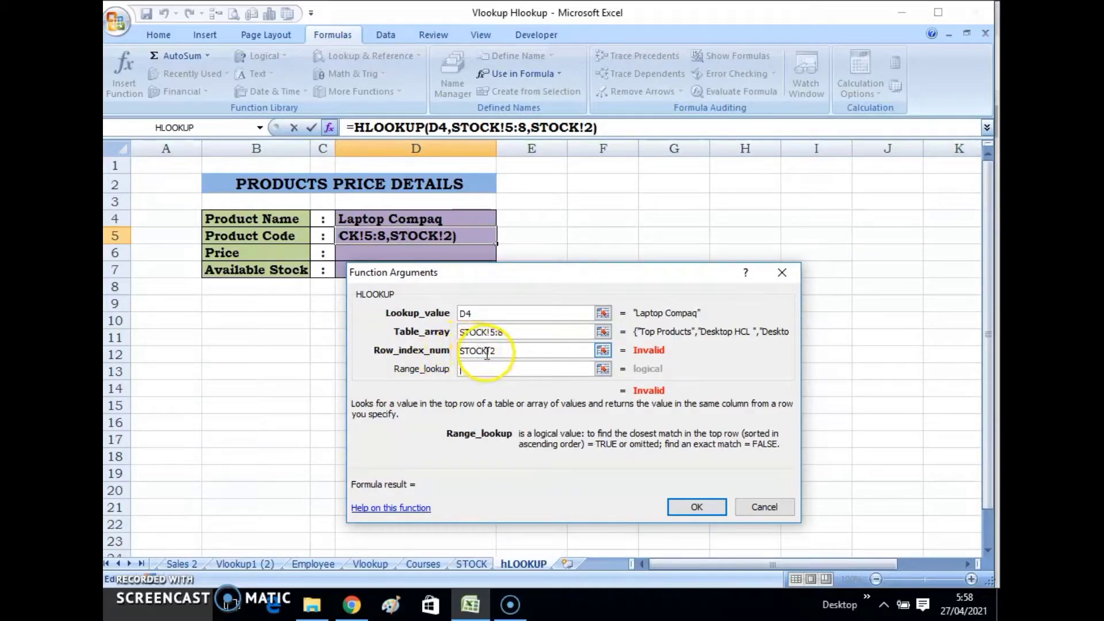
key(BackSpace)
key(BackSpace)
key(BackSpace)
key(BackSpace)
key(BackSpace)
click(462, 372)
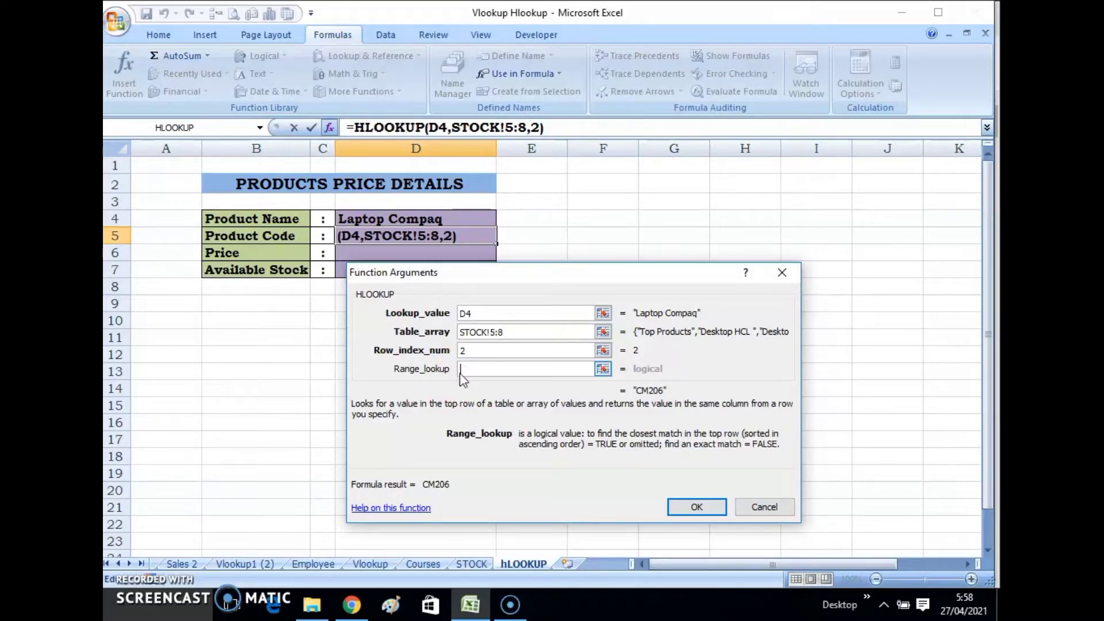
text(0)
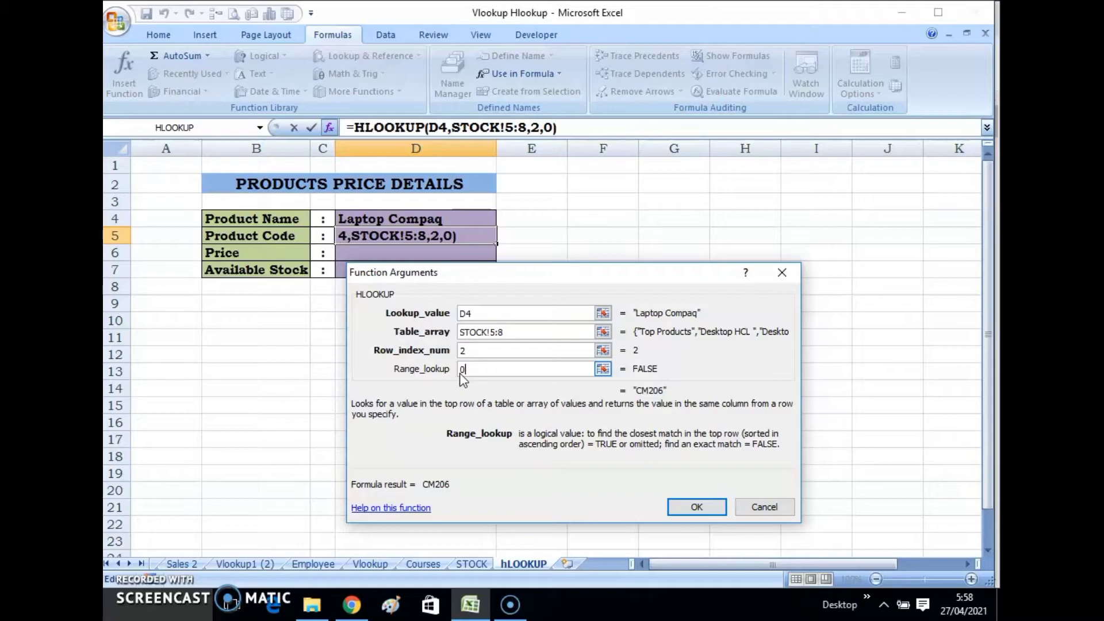
click(697, 507)
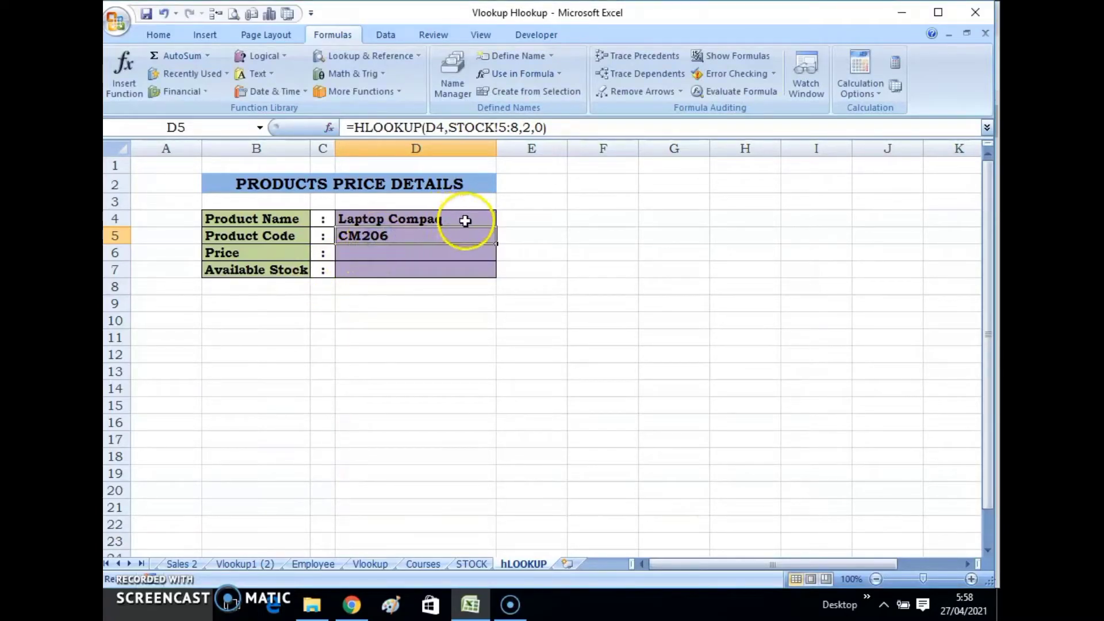
Step: Change D4 to Laptoop HP, then to Processor Intel, so D5 shows CM207
click(418, 219)
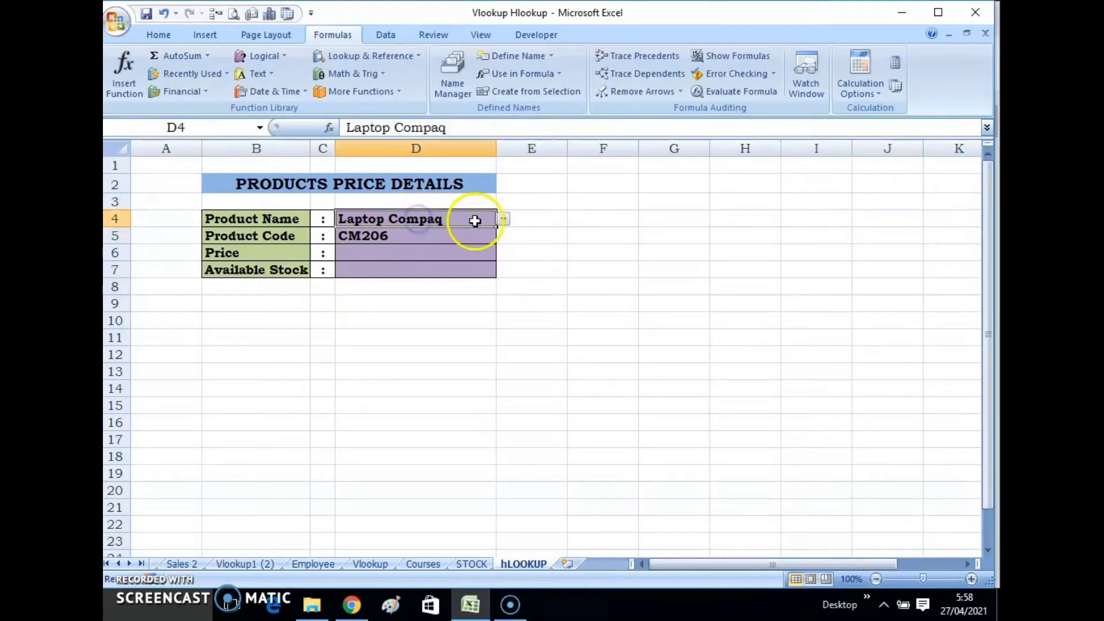
click(504, 220)
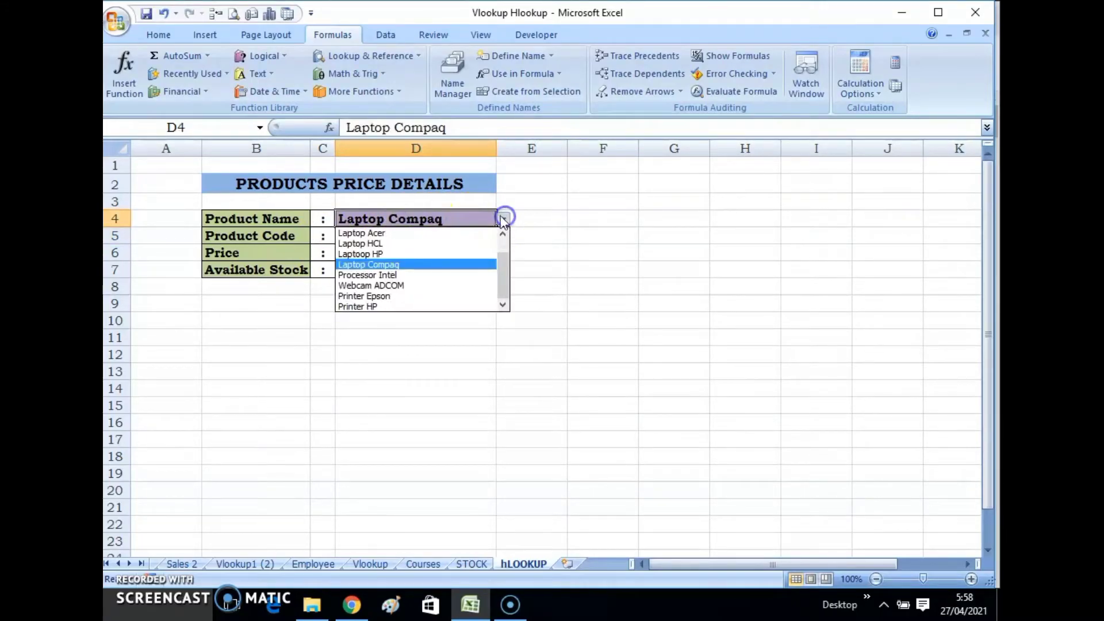
click(377, 254)
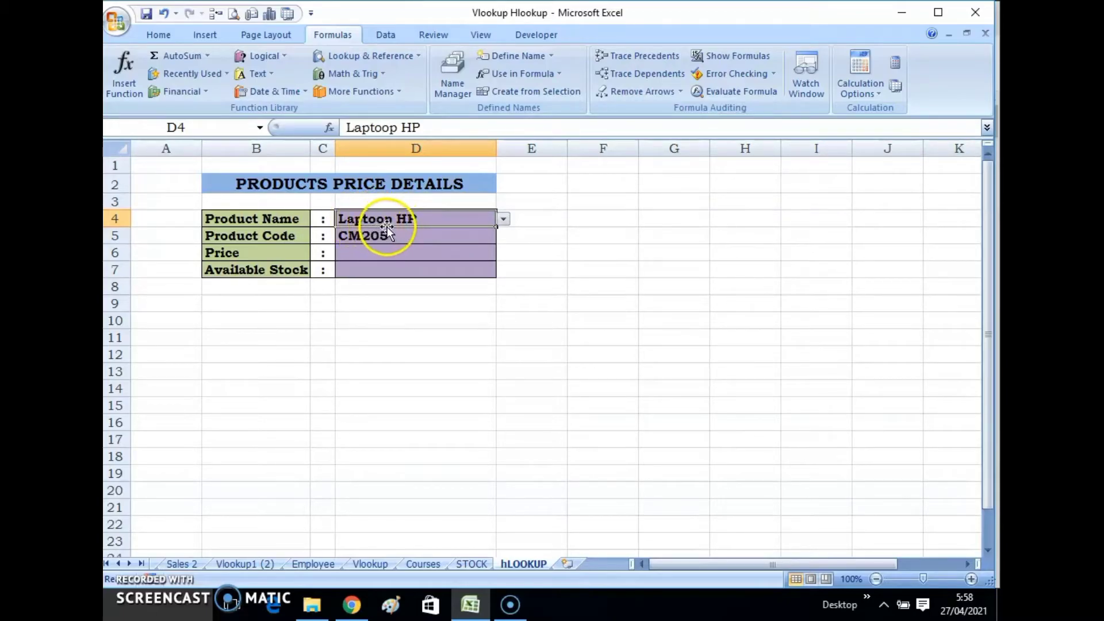
click(486, 234)
click(490, 218)
click(504, 219)
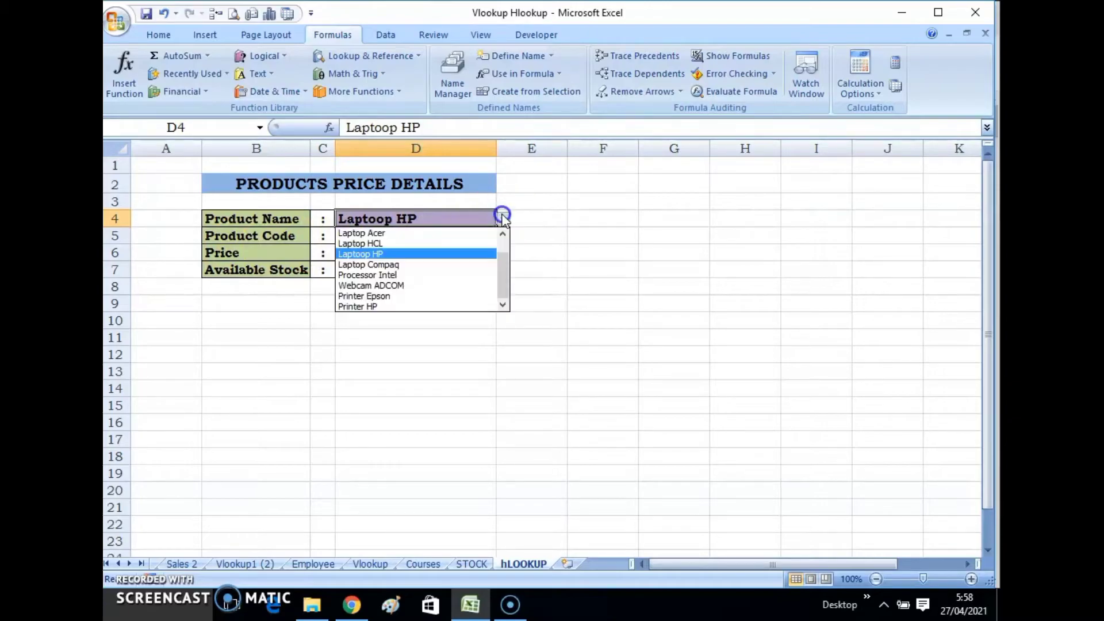
click(395, 276)
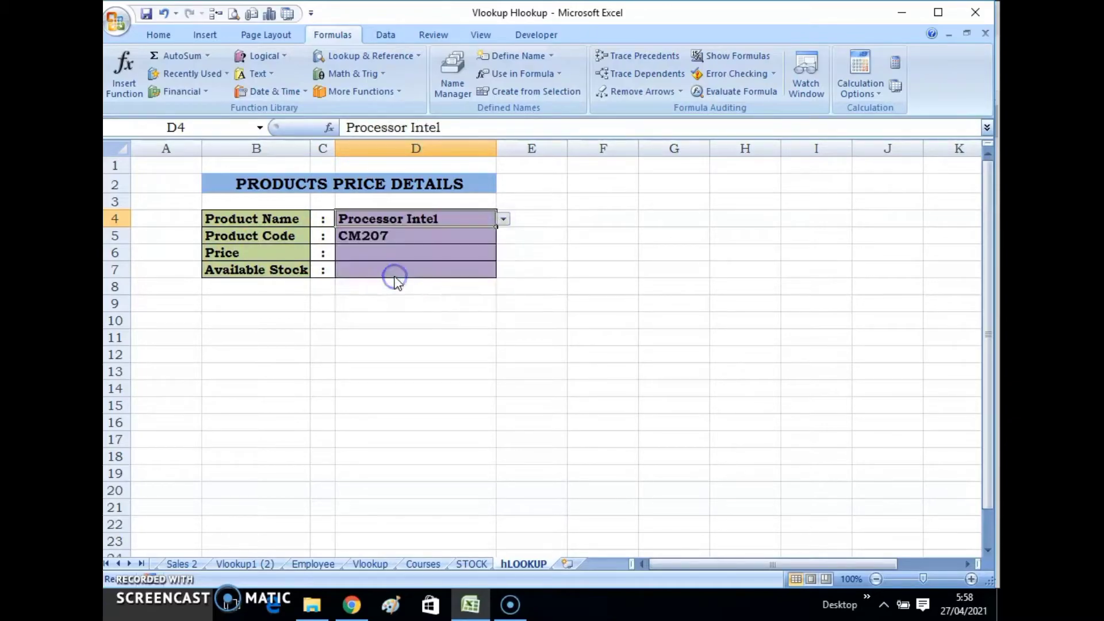
click(386, 260)
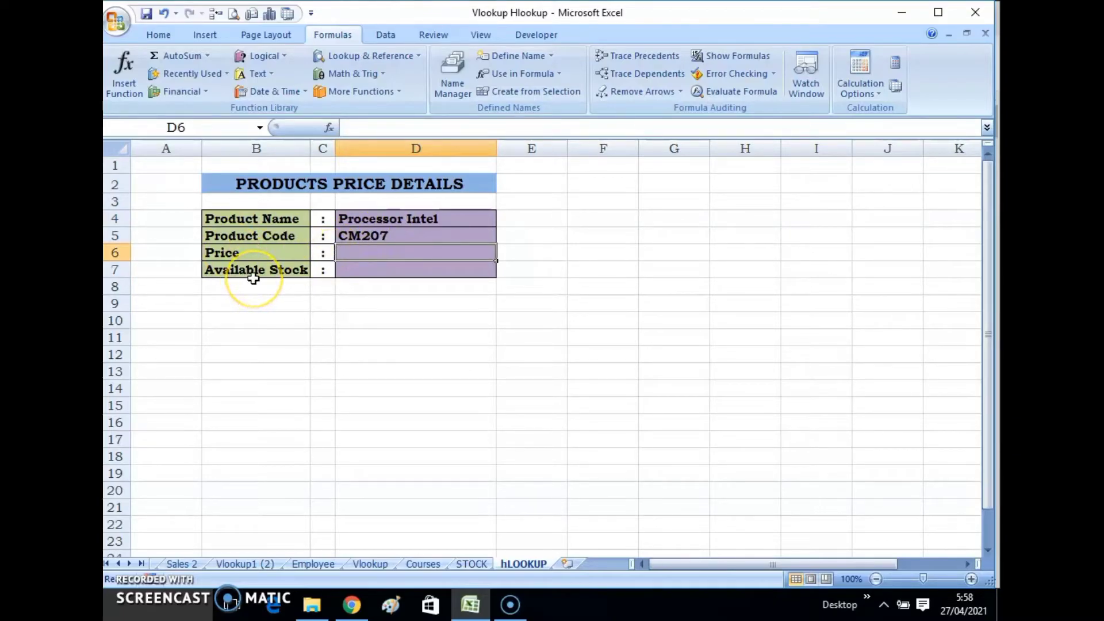
Step: Start an HLOOKUP in D6 using D4 and STOCK rows 5:8 as the table
click(345, 252)
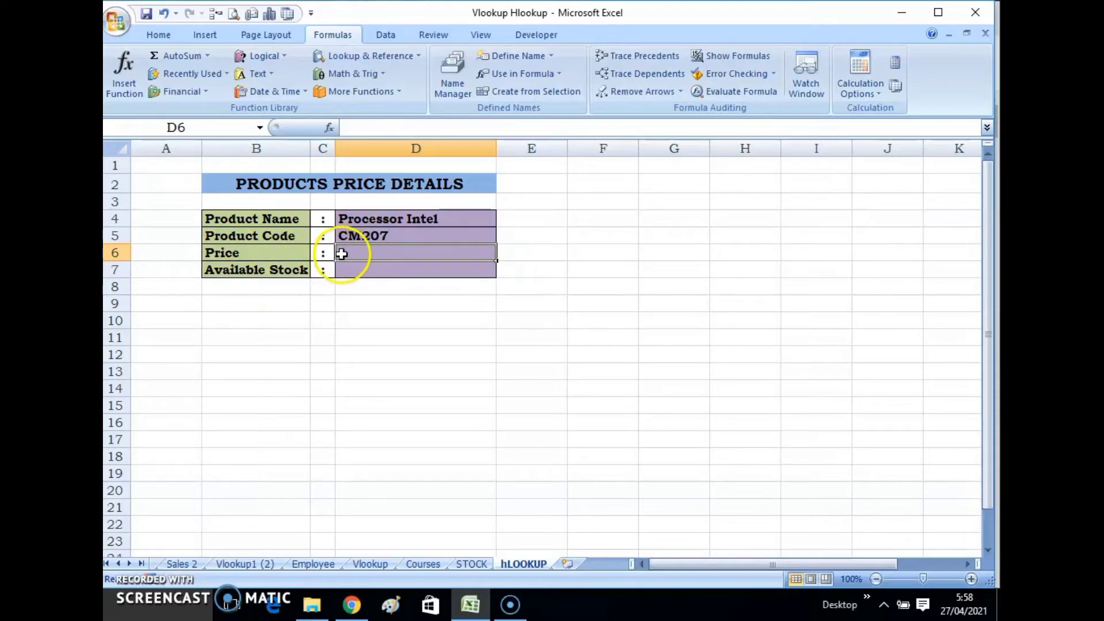
click(397, 260)
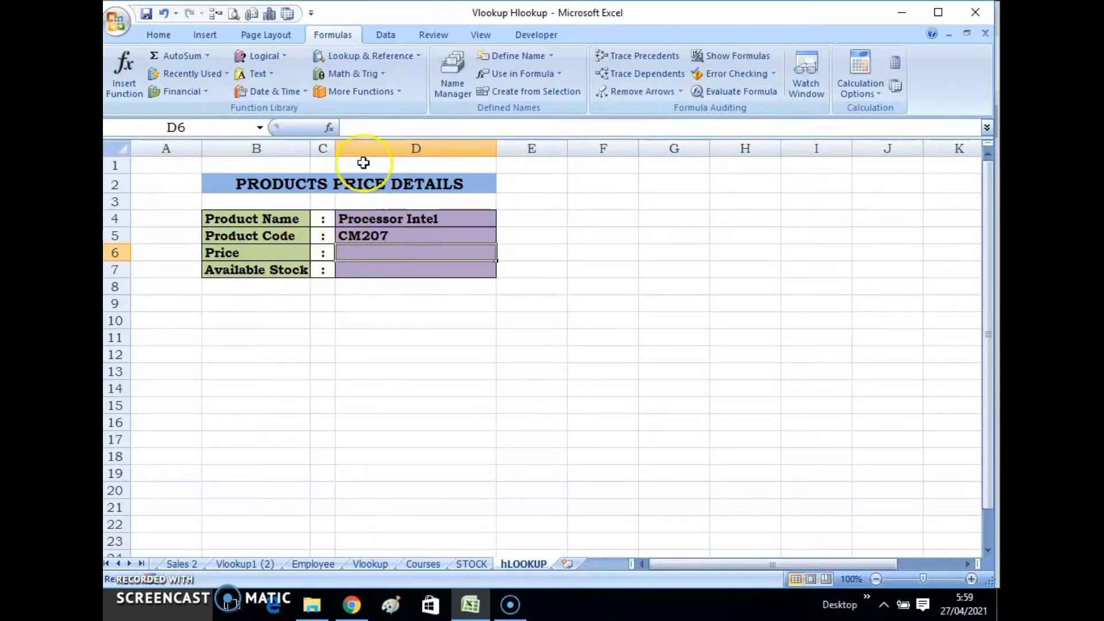
click(381, 55)
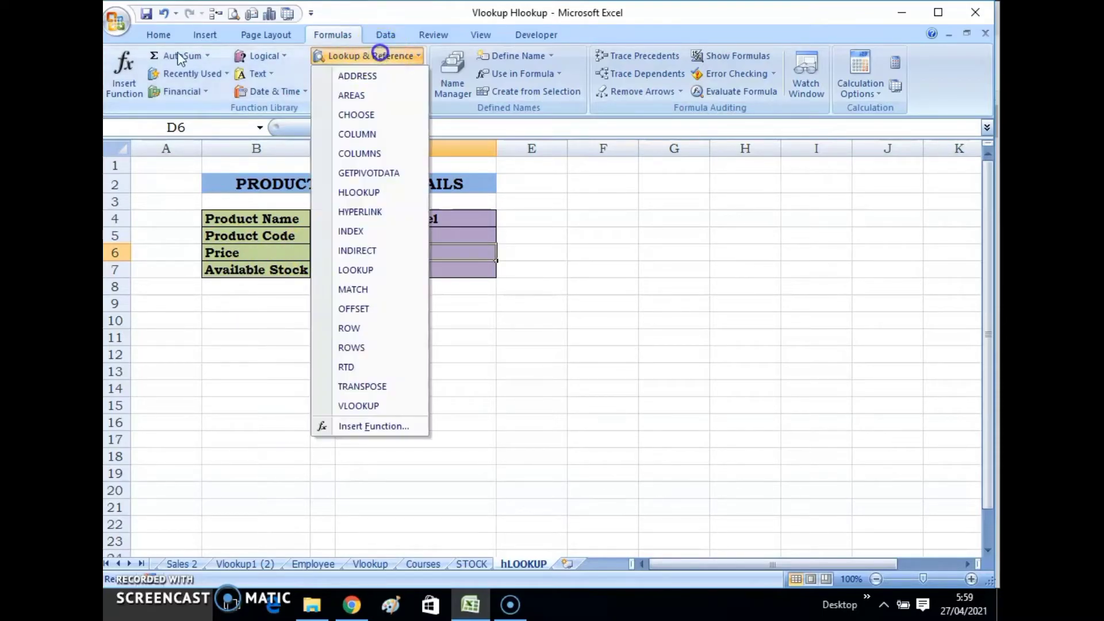
click(359, 193)
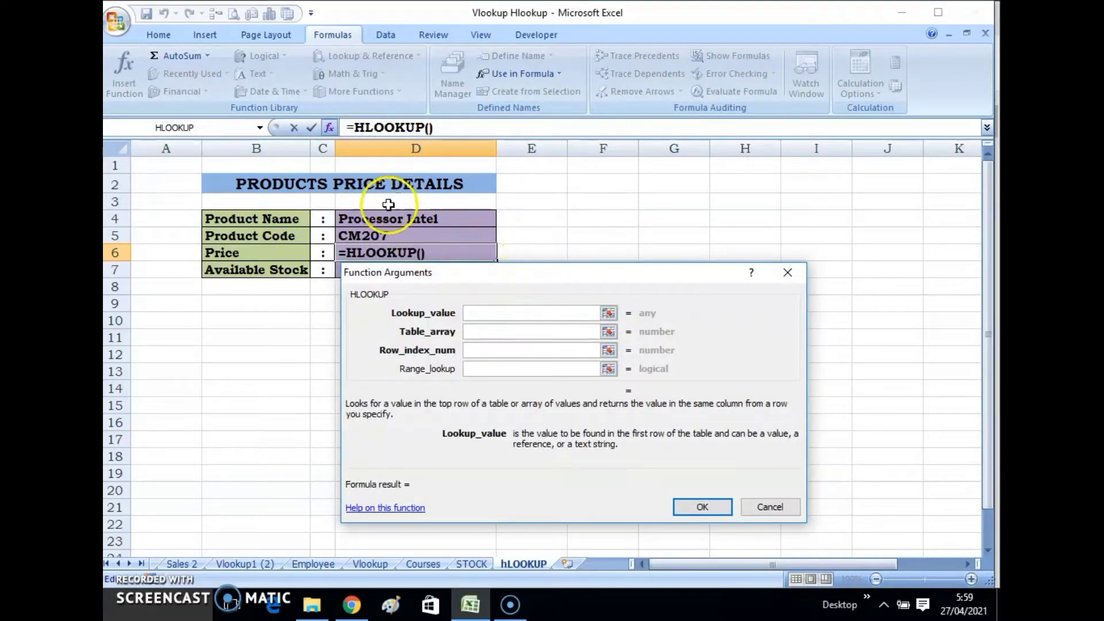
click(380, 218)
click(469, 332)
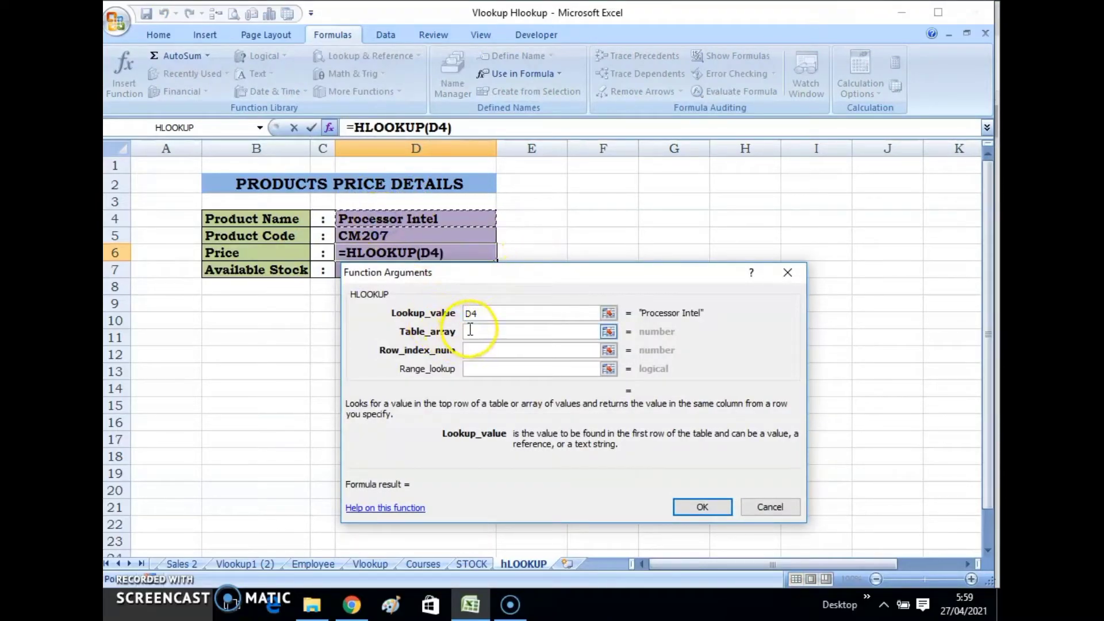
click(467, 565)
drag(117, 247, 119, 345)
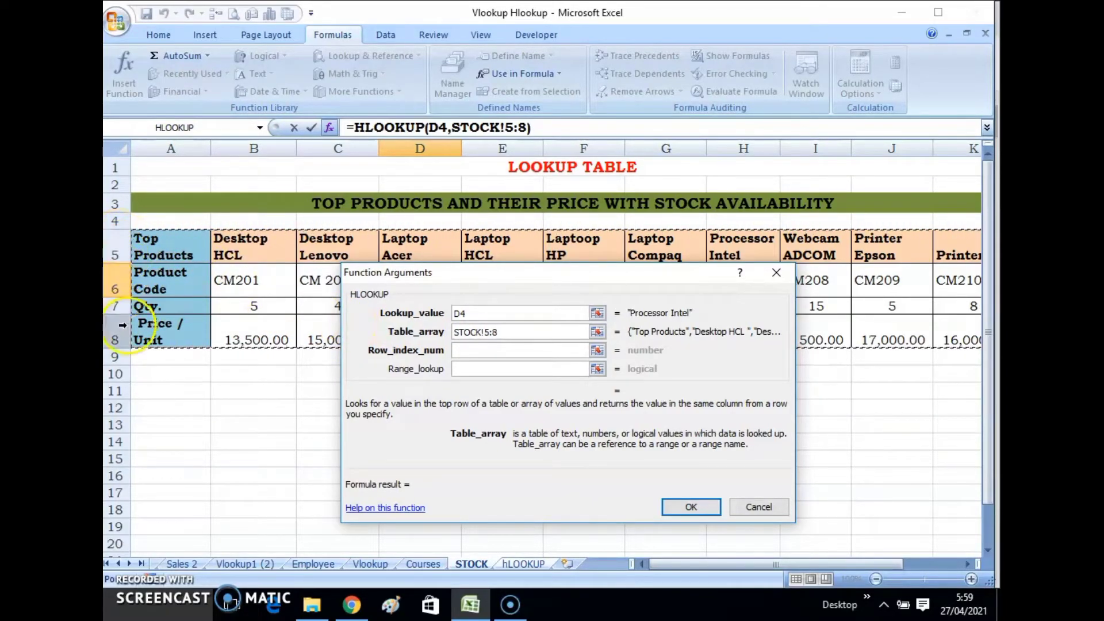
Step: Set row index 4 and exact match 0 to complete the price formula
click(469, 350)
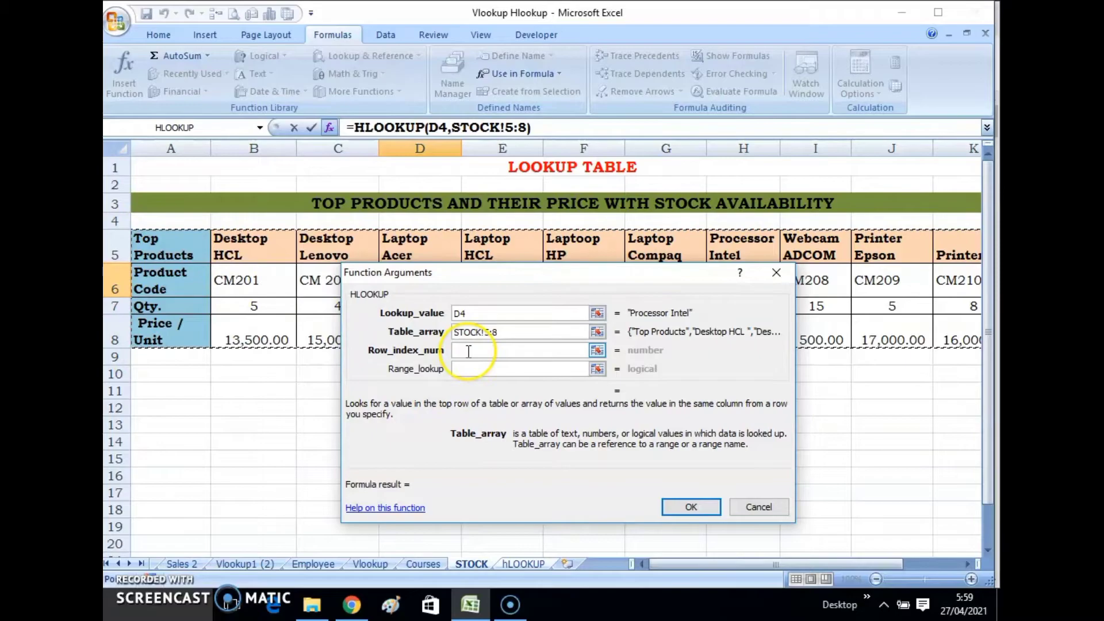
click(469, 351)
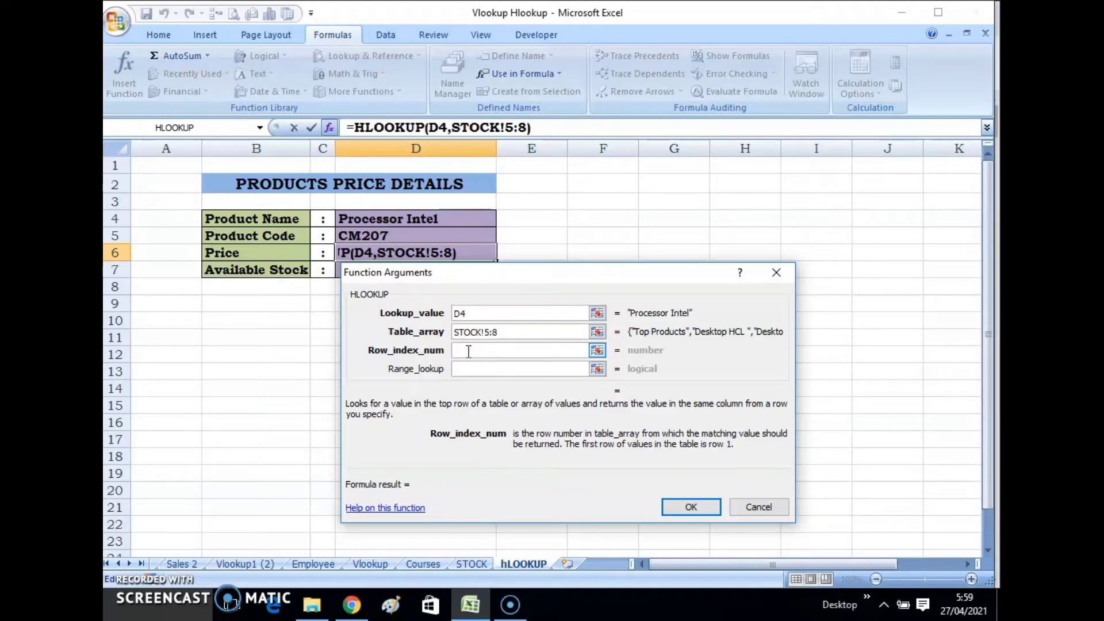
text(4)
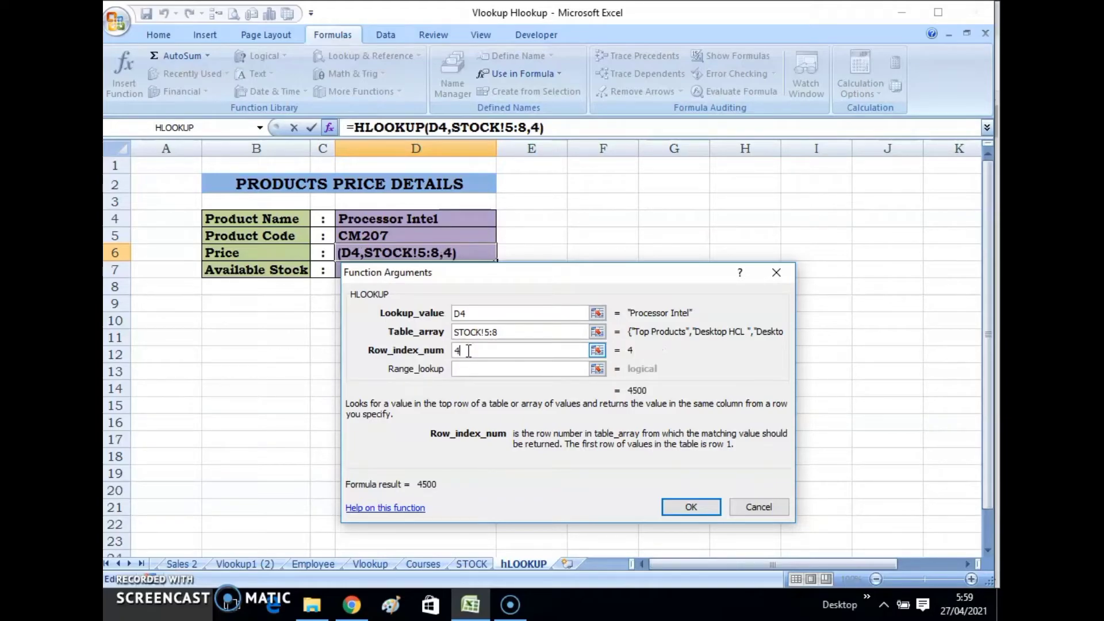
click(467, 369)
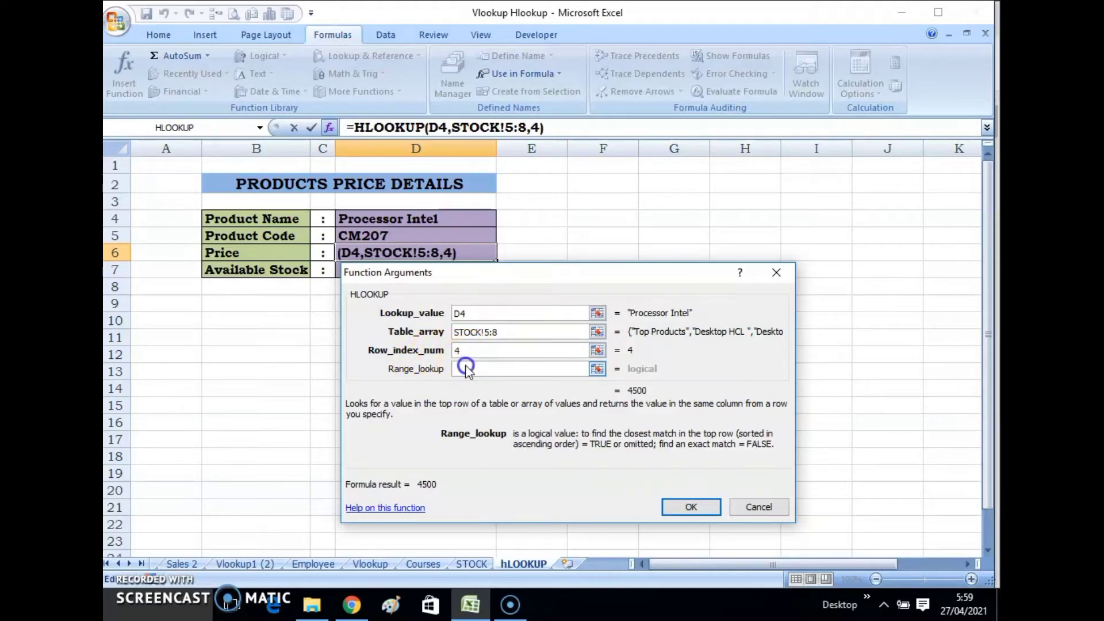
text(0)
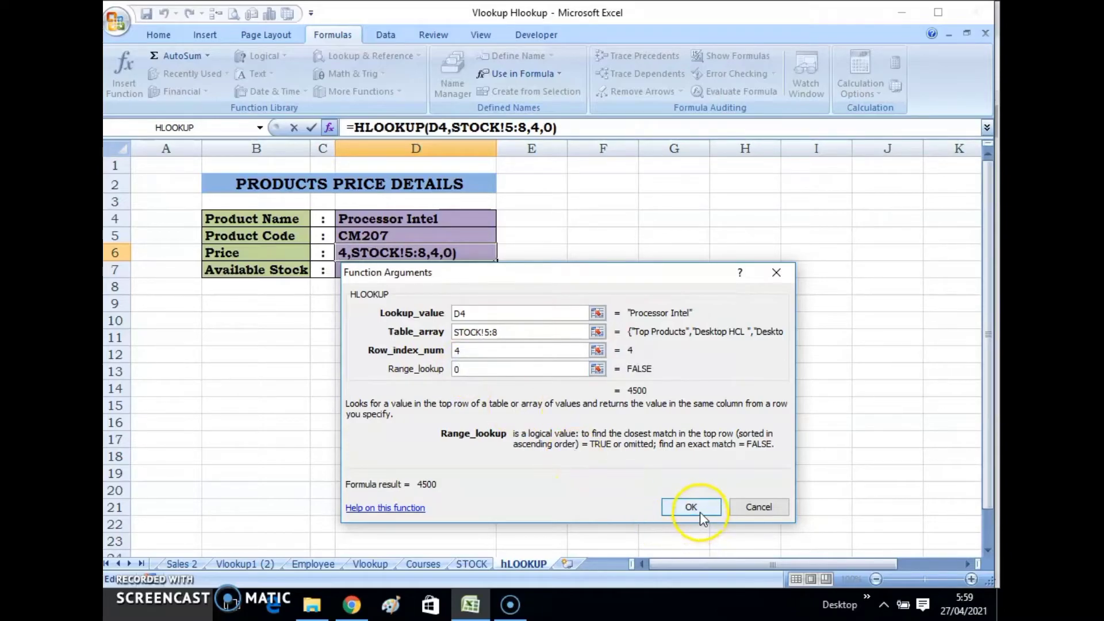
click(701, 512)
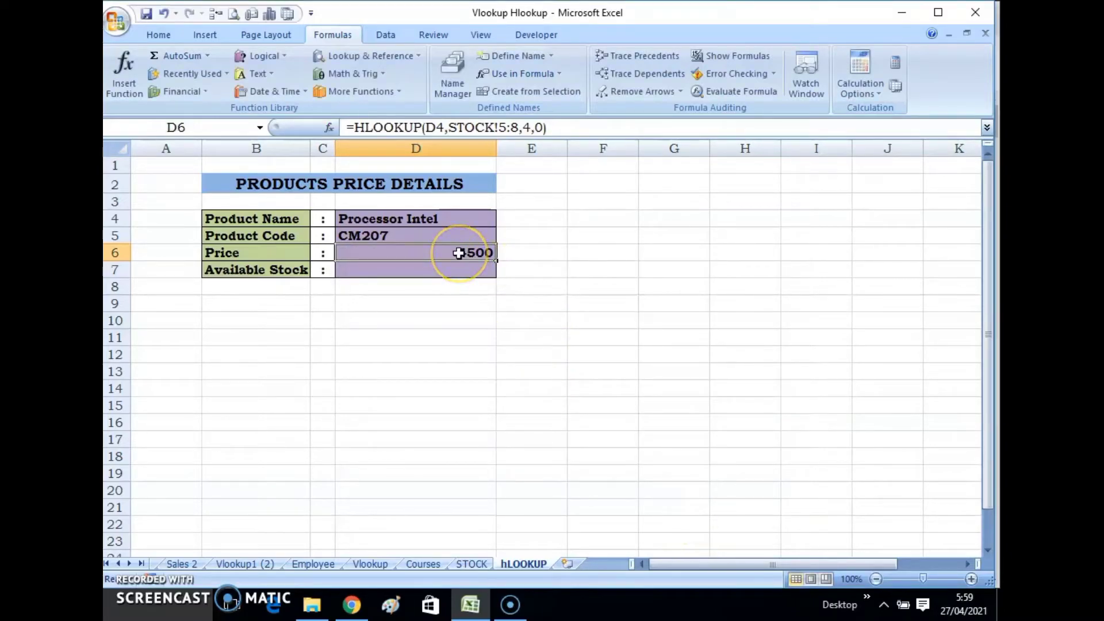
Step: Apply Comma Style so the price displays as 4,500.00
click(178, 36)
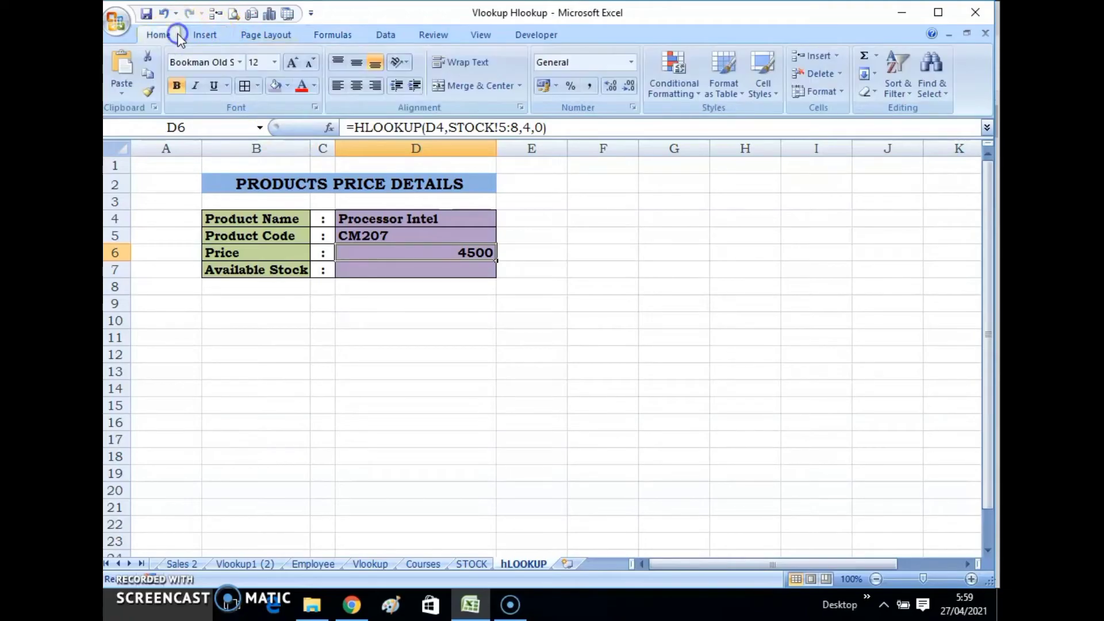
click(590, 86)
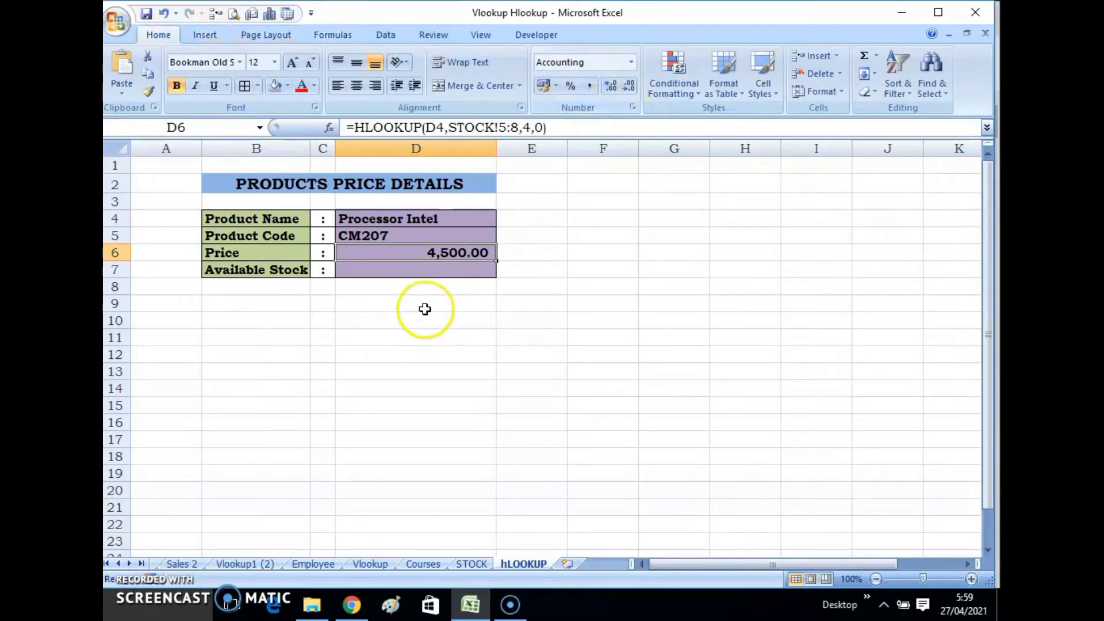
click(416, 270)
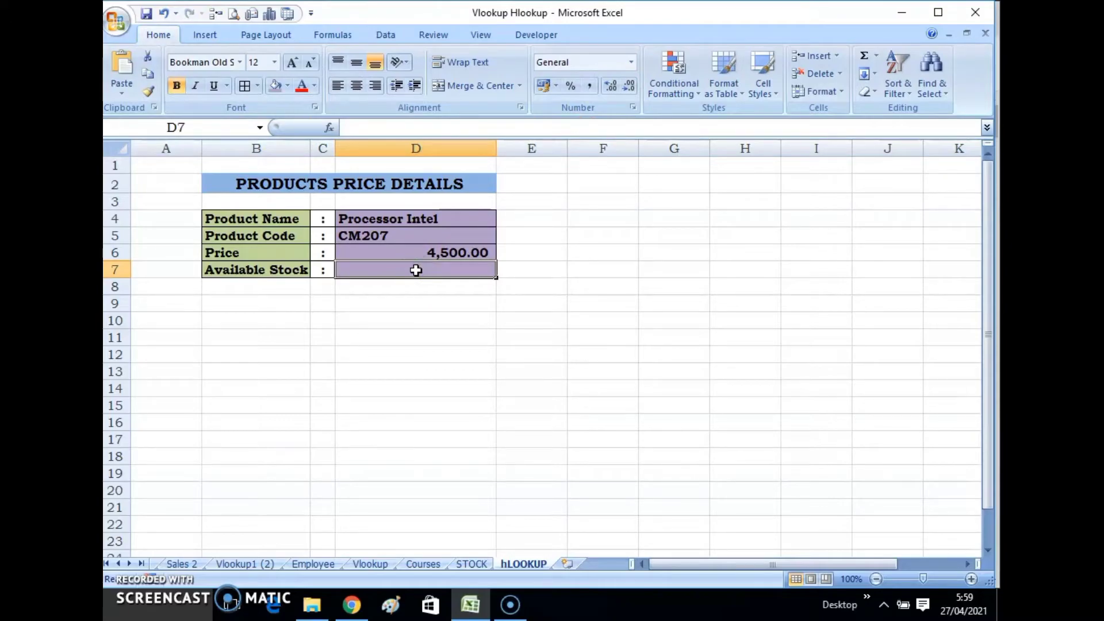
Step: Type an HLOOKUP in D7 on D4 over rows 5:8, row 3, exact match 0
text(=)
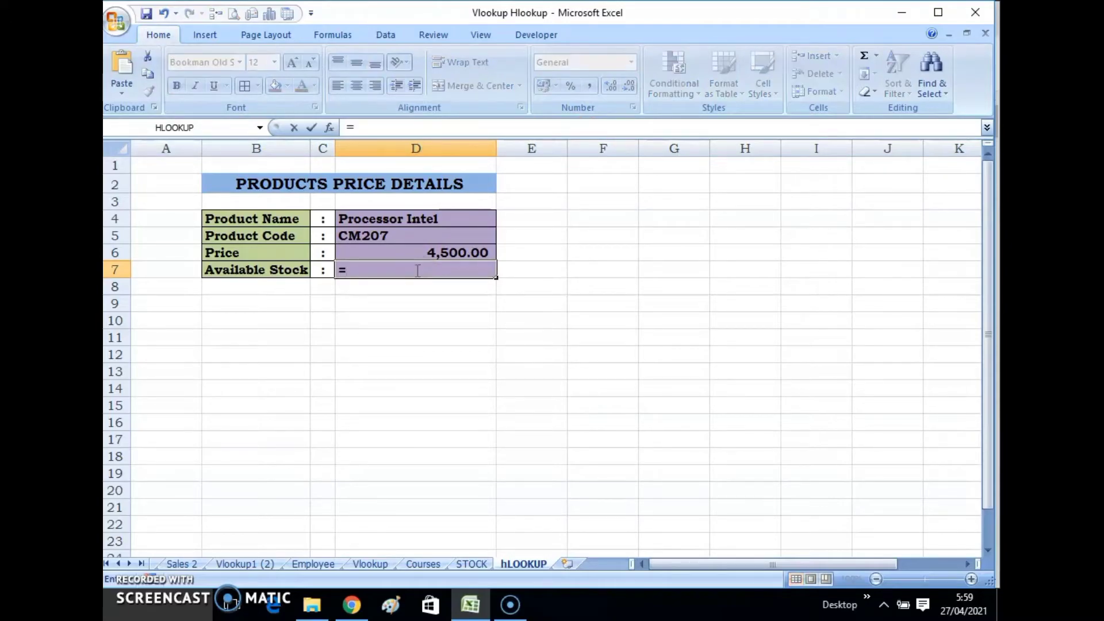
text(HLOOKUP()
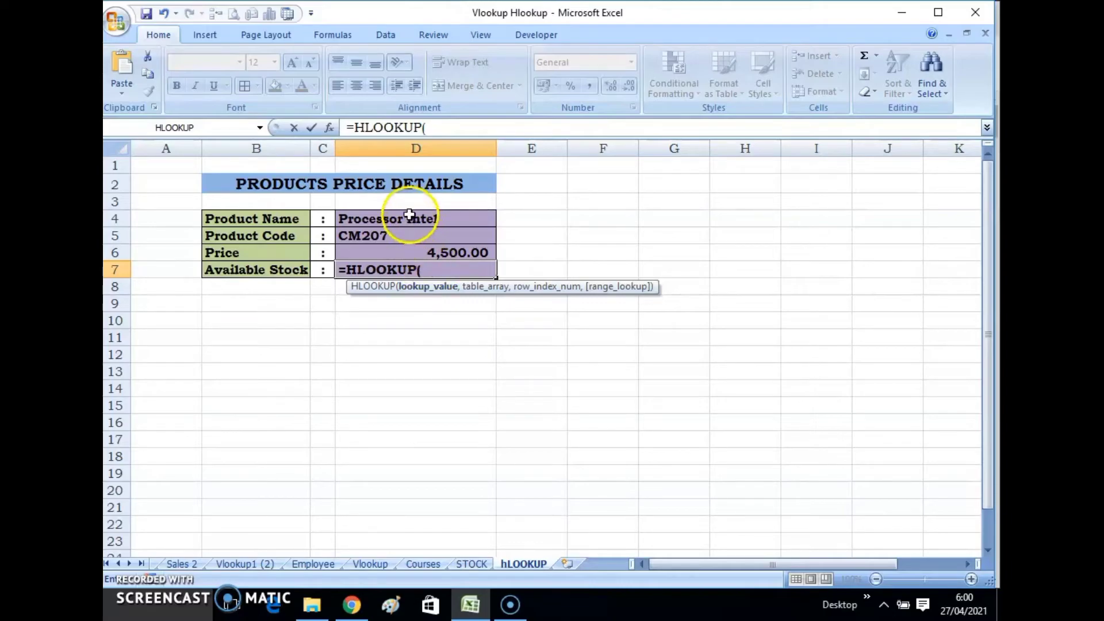
click(360, 222)
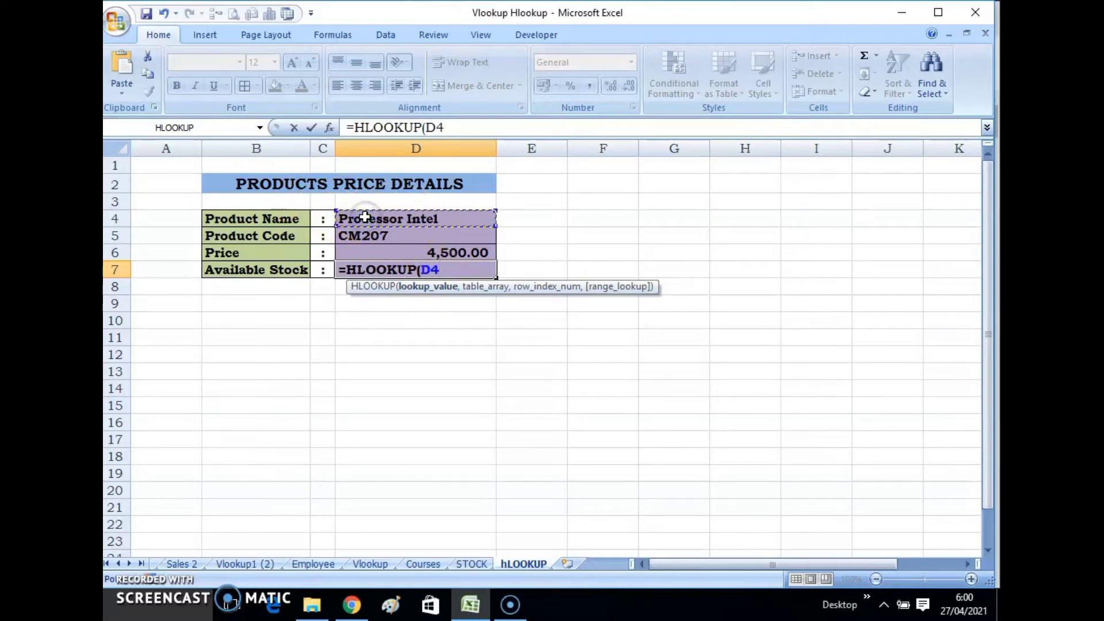
text(,)
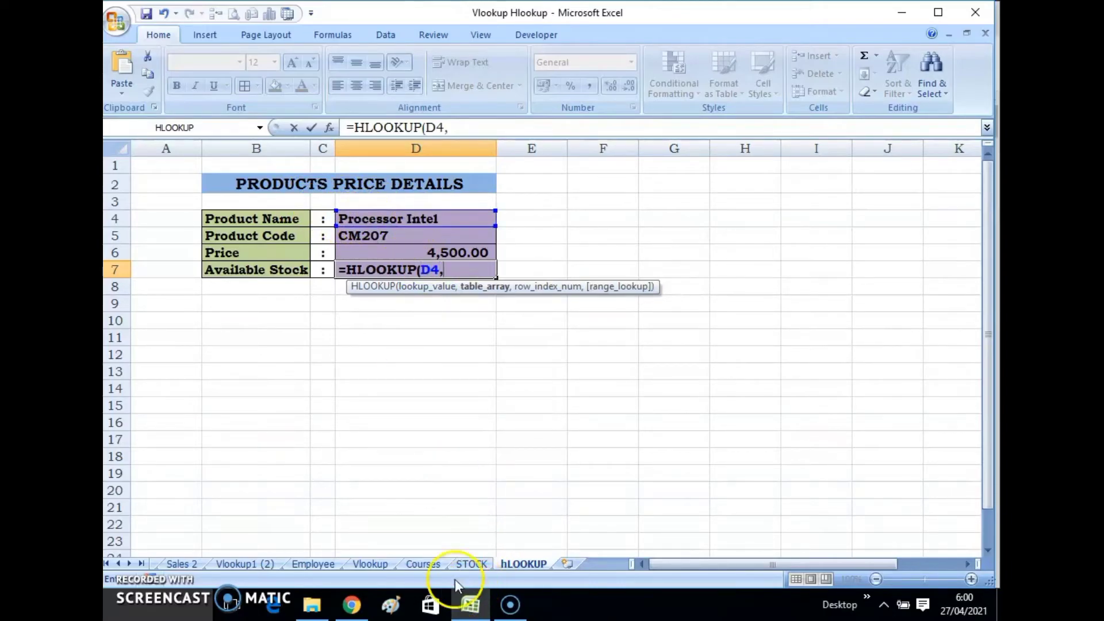
click(471, 564)
drag(116, 248, 115, 336)
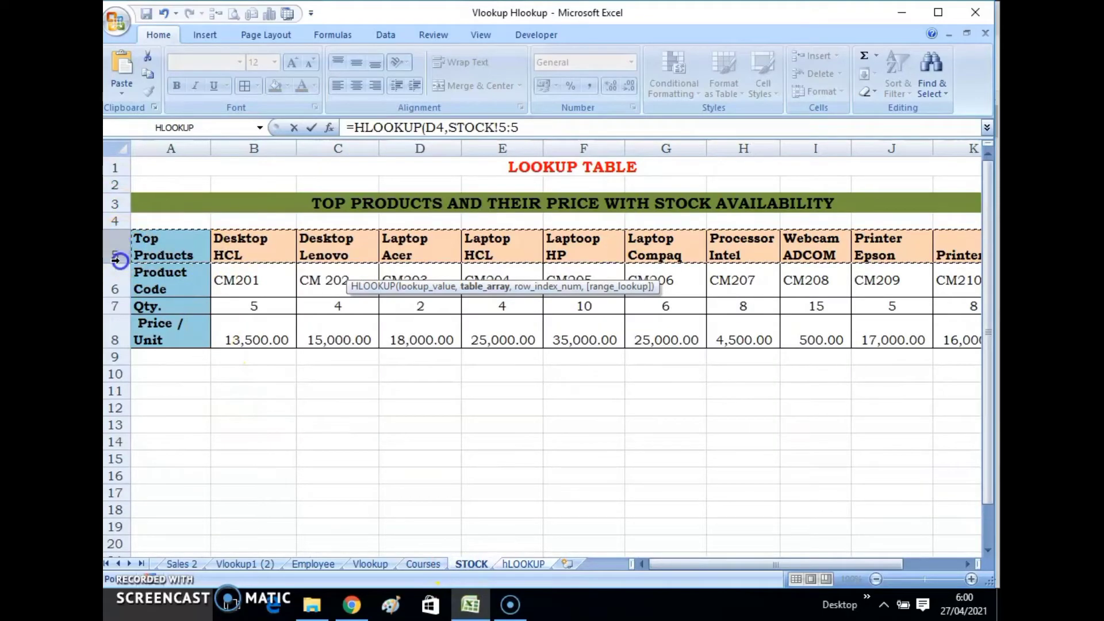
click(544, 563)
text(,3,0)
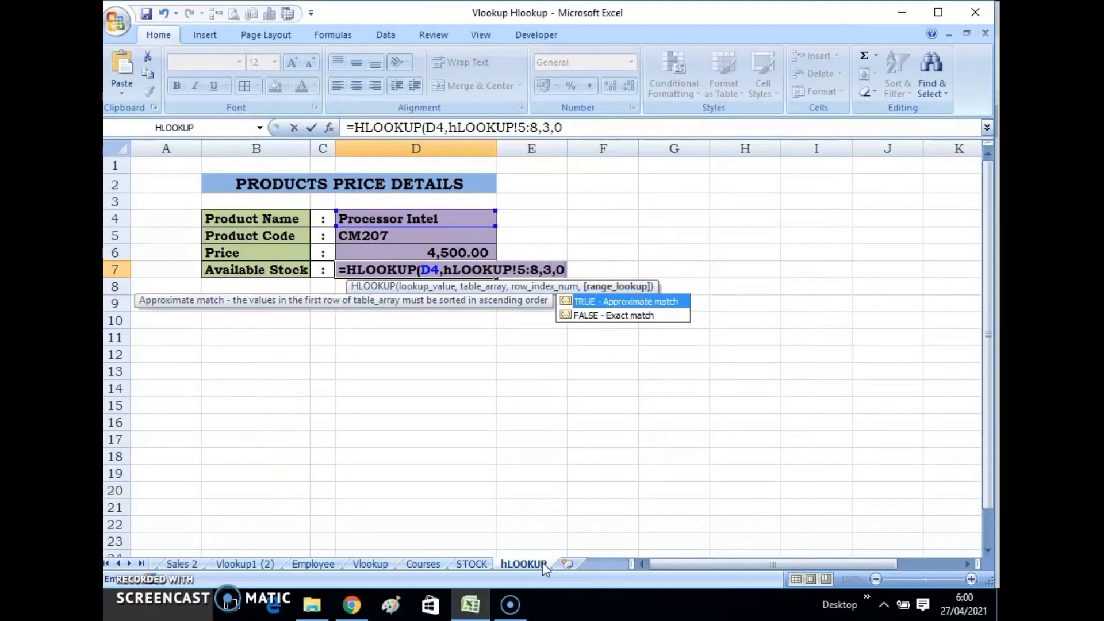
text())
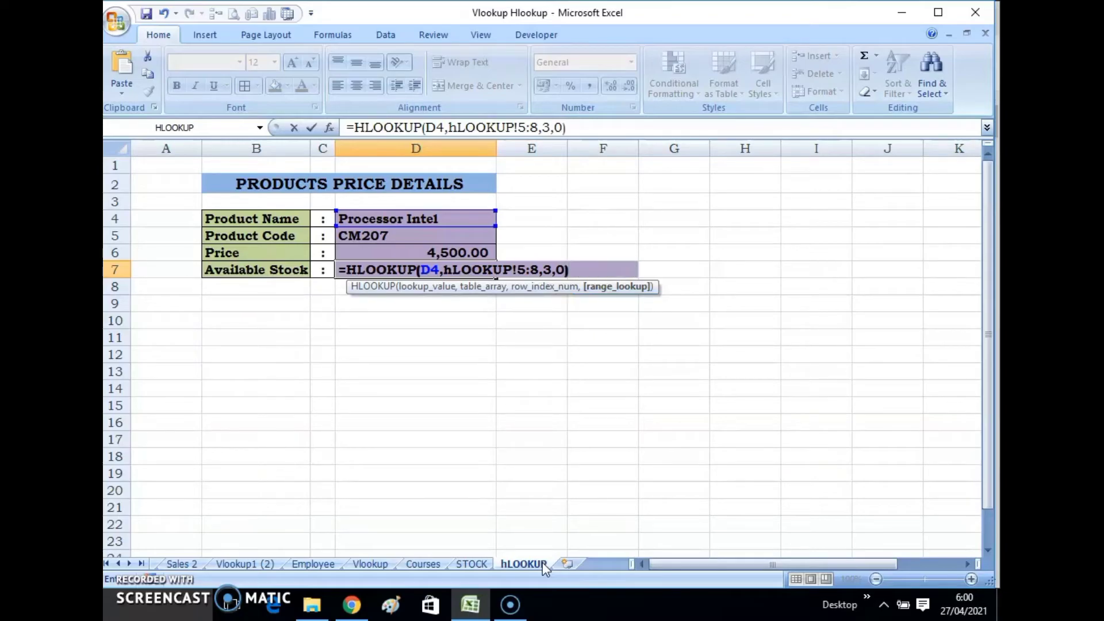
key(Return)
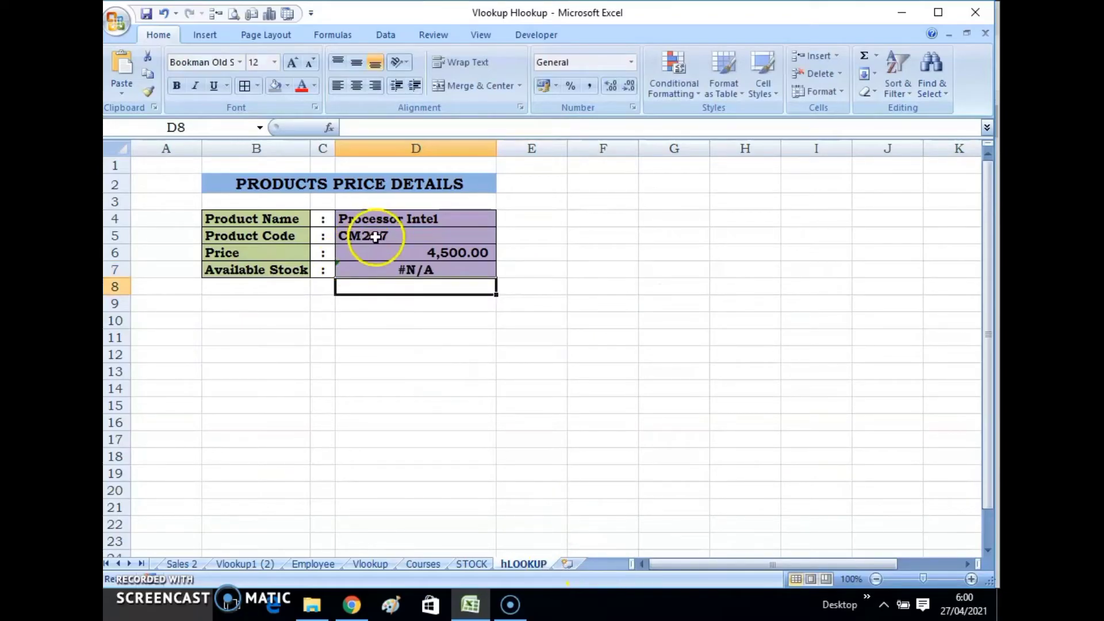
Step: Replace hLOOKUP! with STOCK! in D7's formula so Available Stock shows 8
click(379, 270)
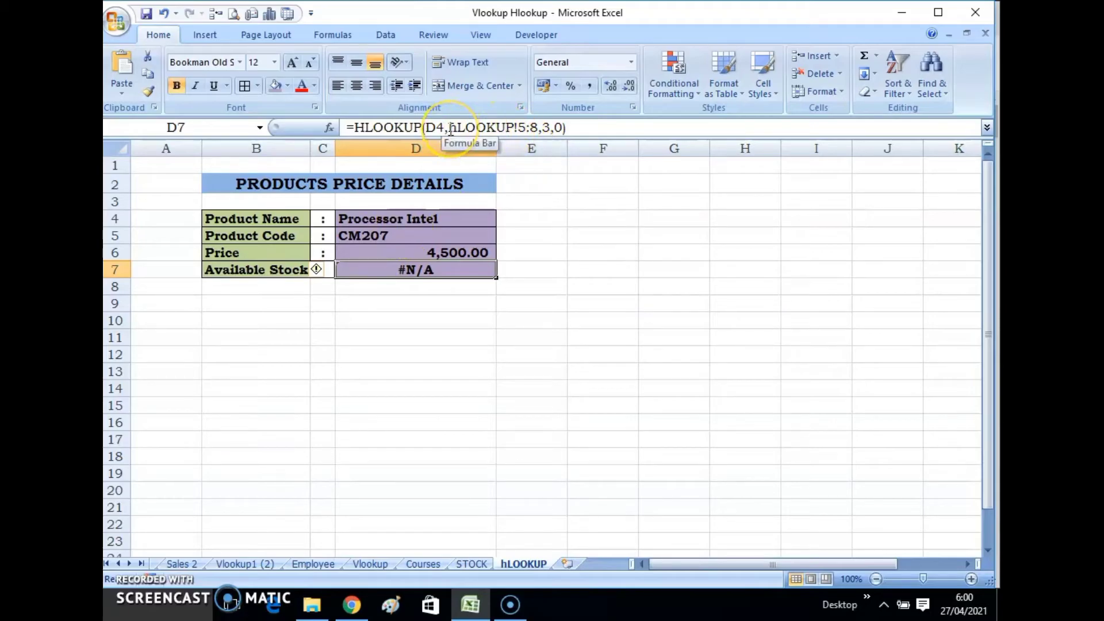
drag(451, 128, 521, 128)
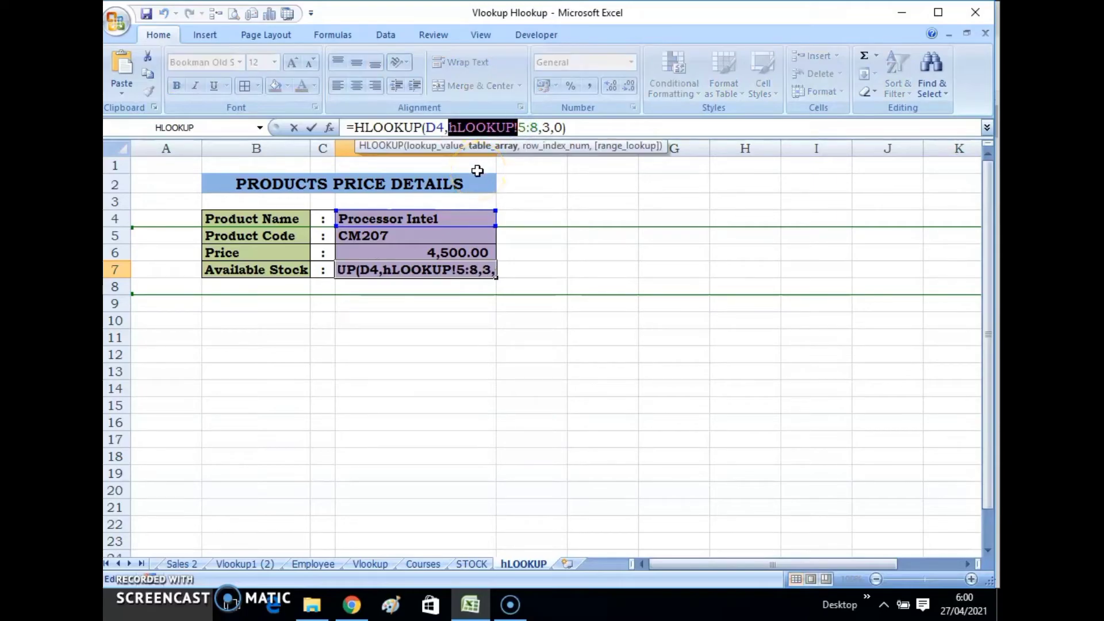
text(STOCK)
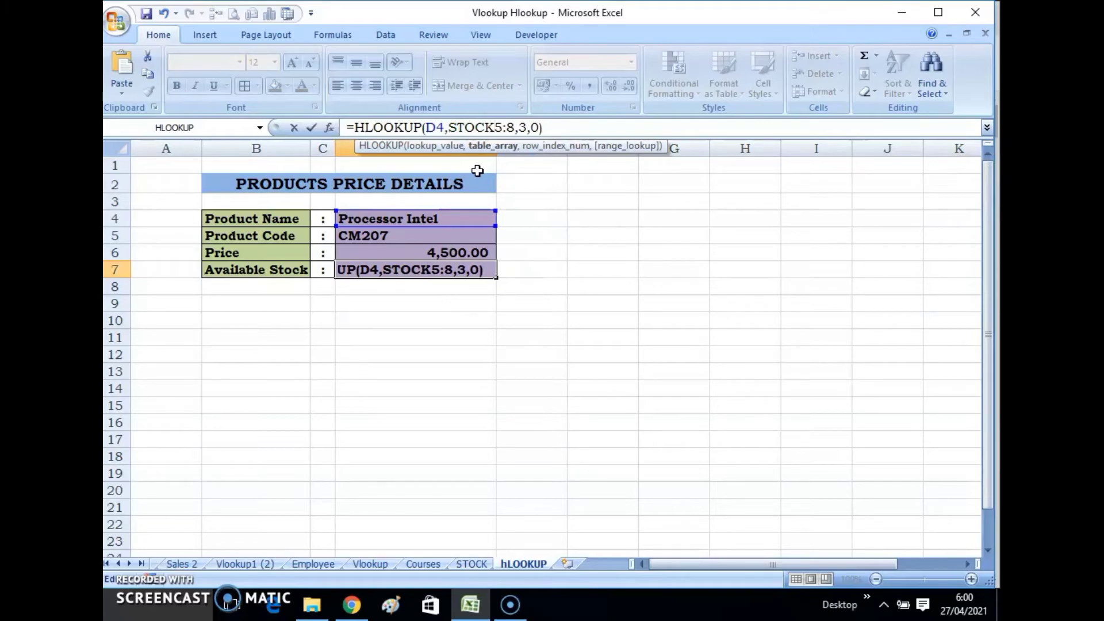
text(!)
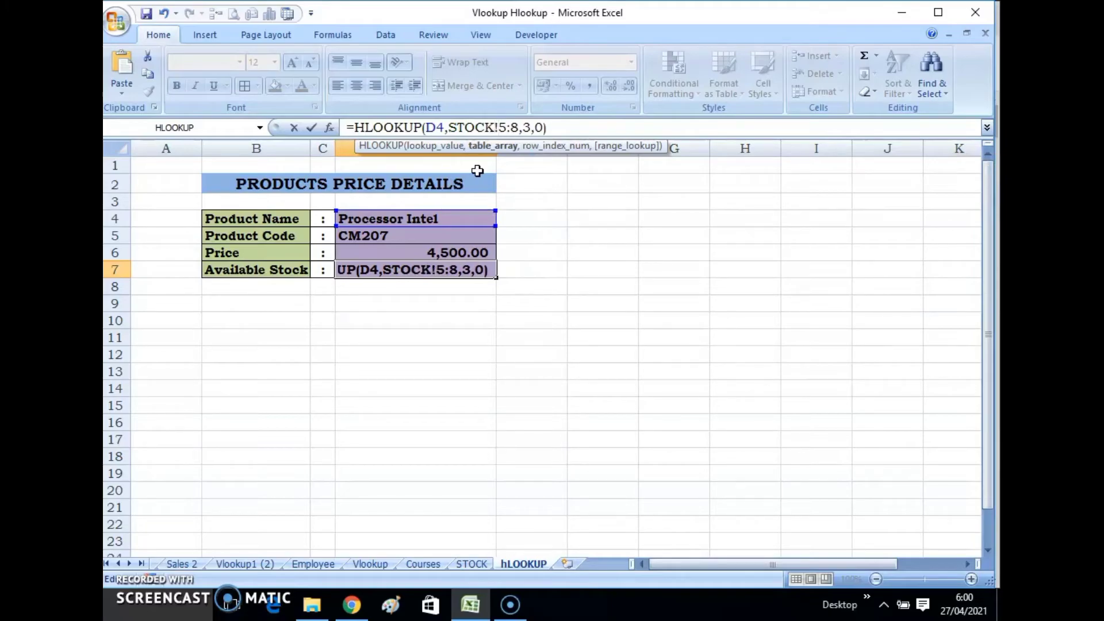
key(Return)
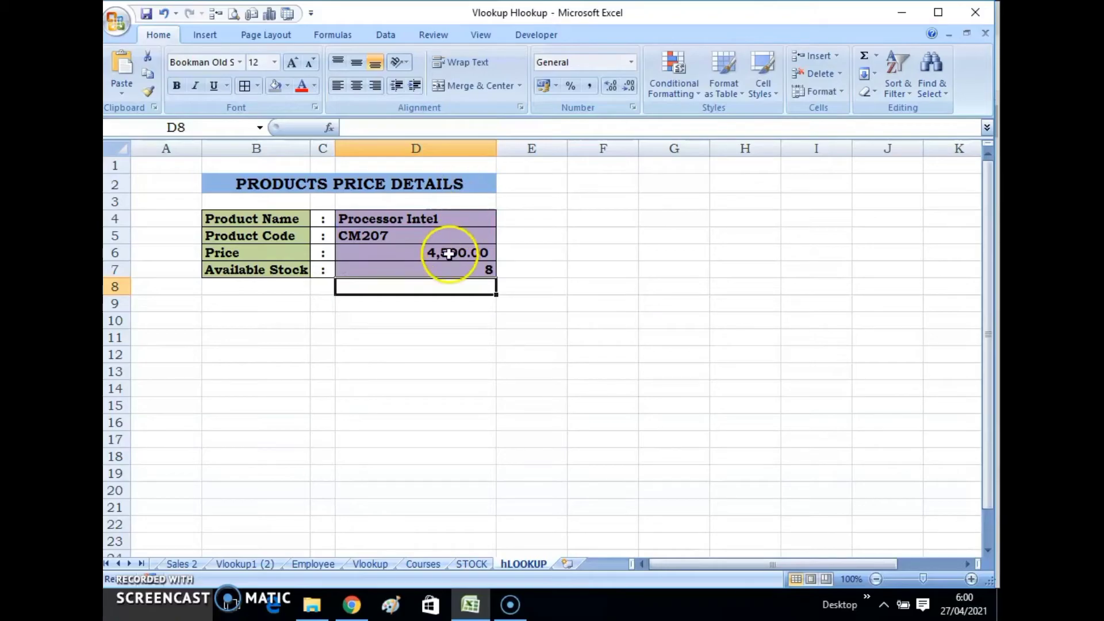
click(475, 269)
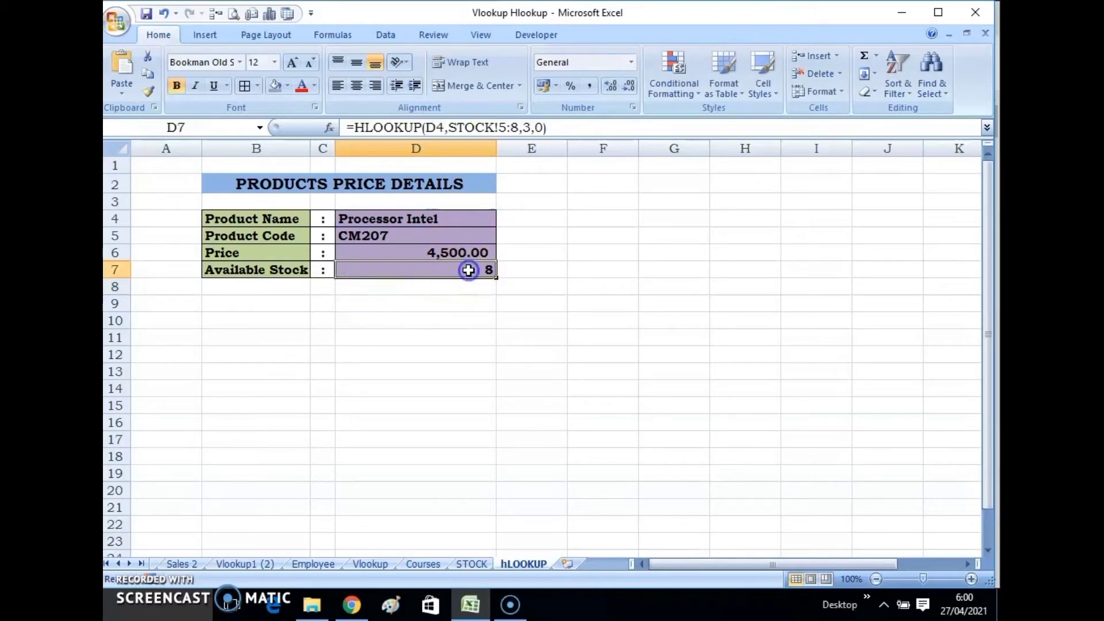
Step: Compare the STOCK lookup table against the Products Price Details form values
click(482, 564)
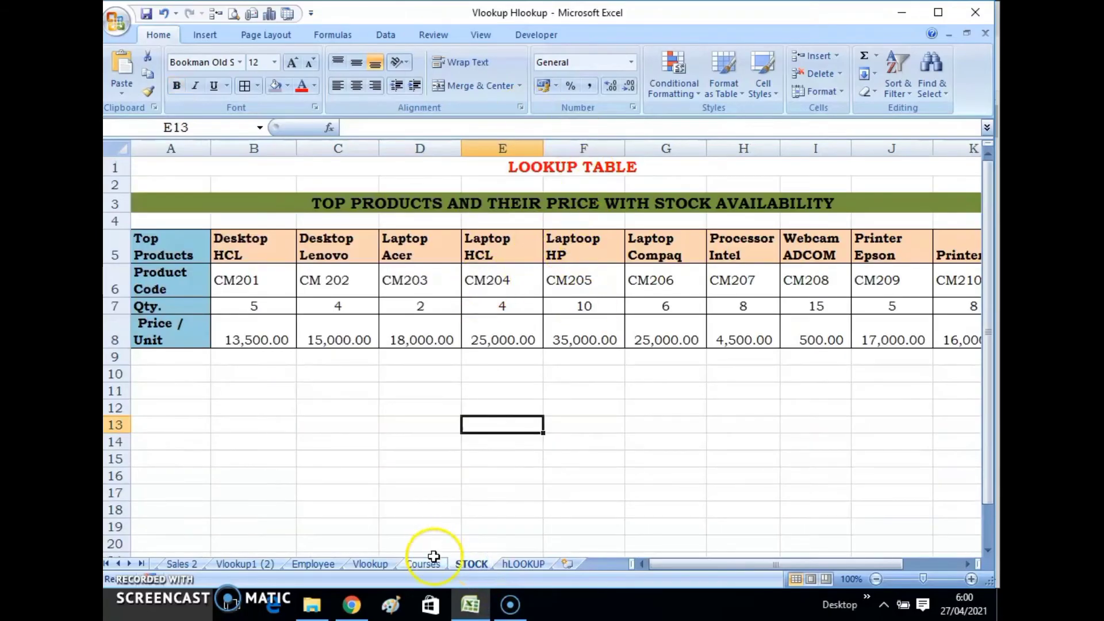
click(525, 566)
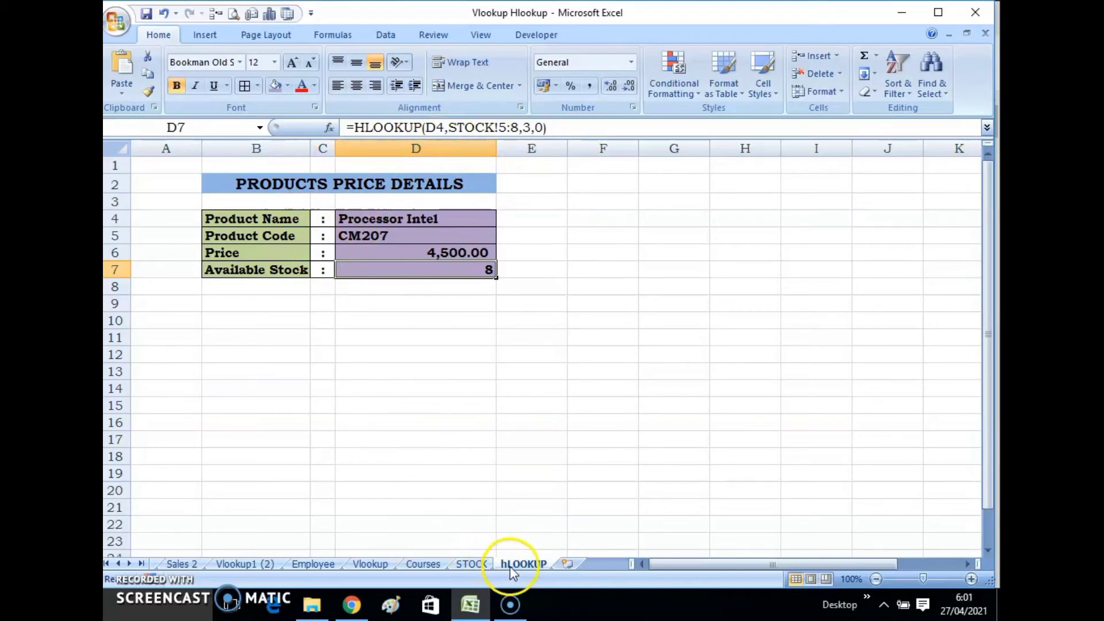
click(473, 564)
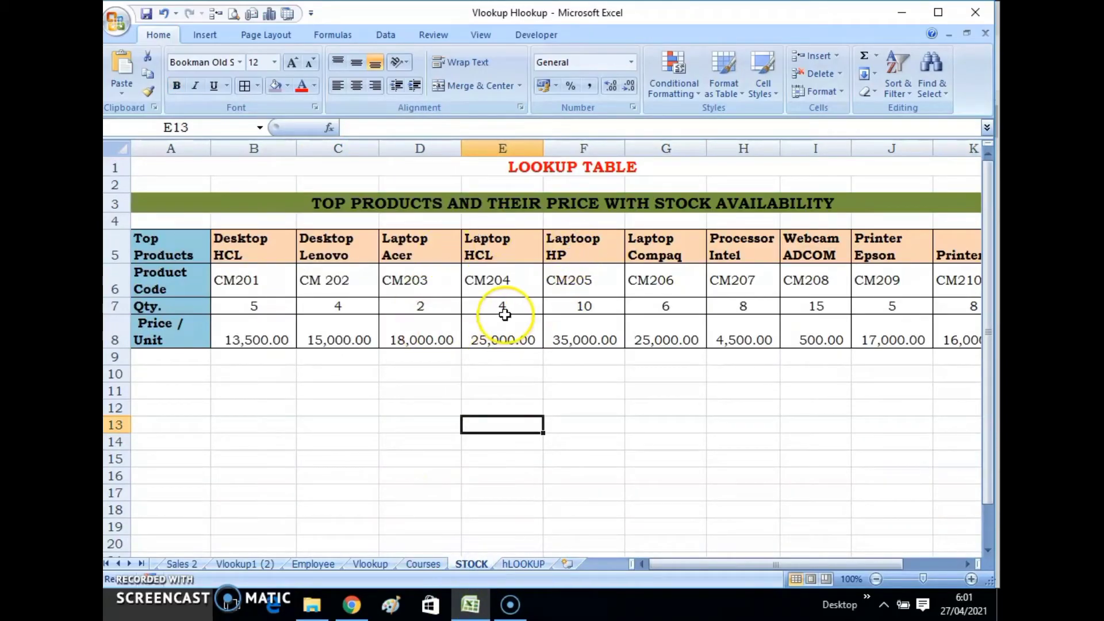
click(522, 565)
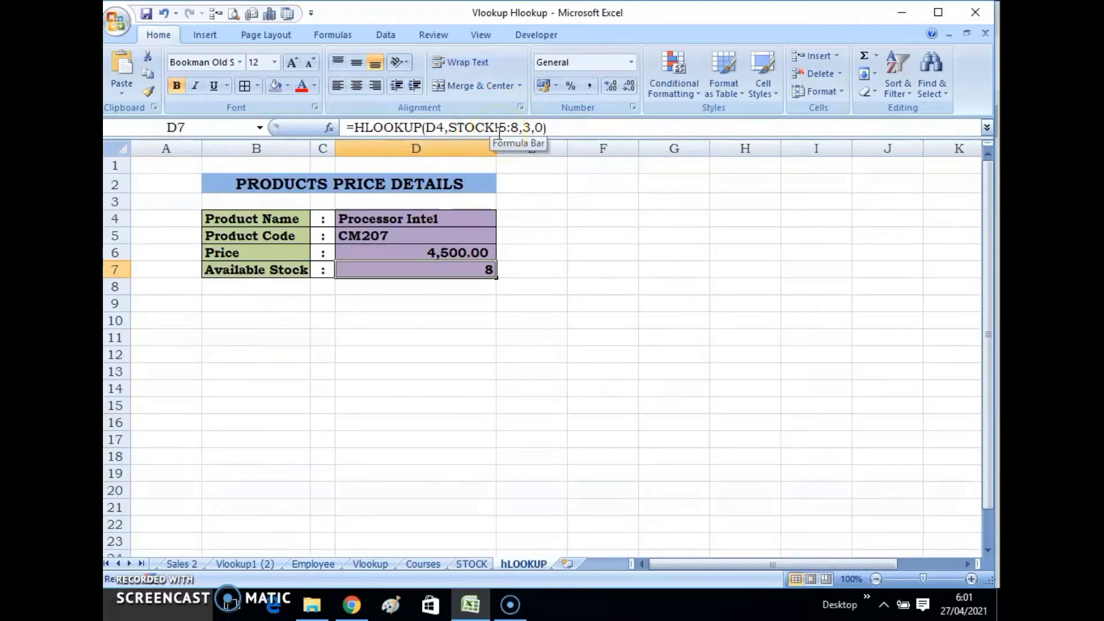
Step: Give the Product Name cell D4 an orange fill colour
key(Up)
key(Up)
key(Up)
click(288, 87)
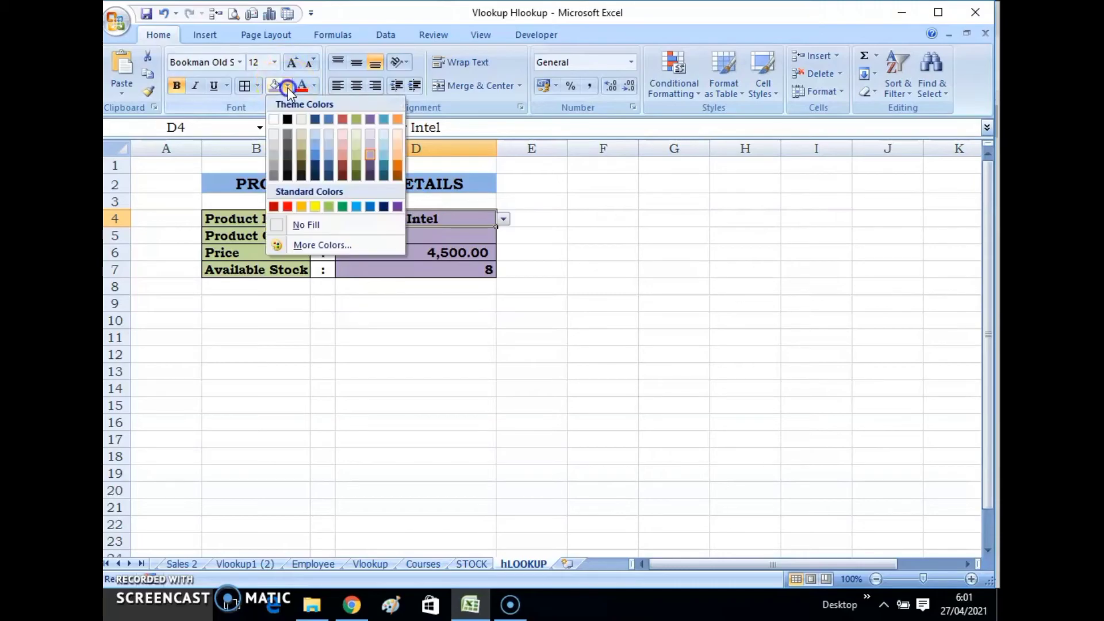
click(398, 152)
click(414, 343)
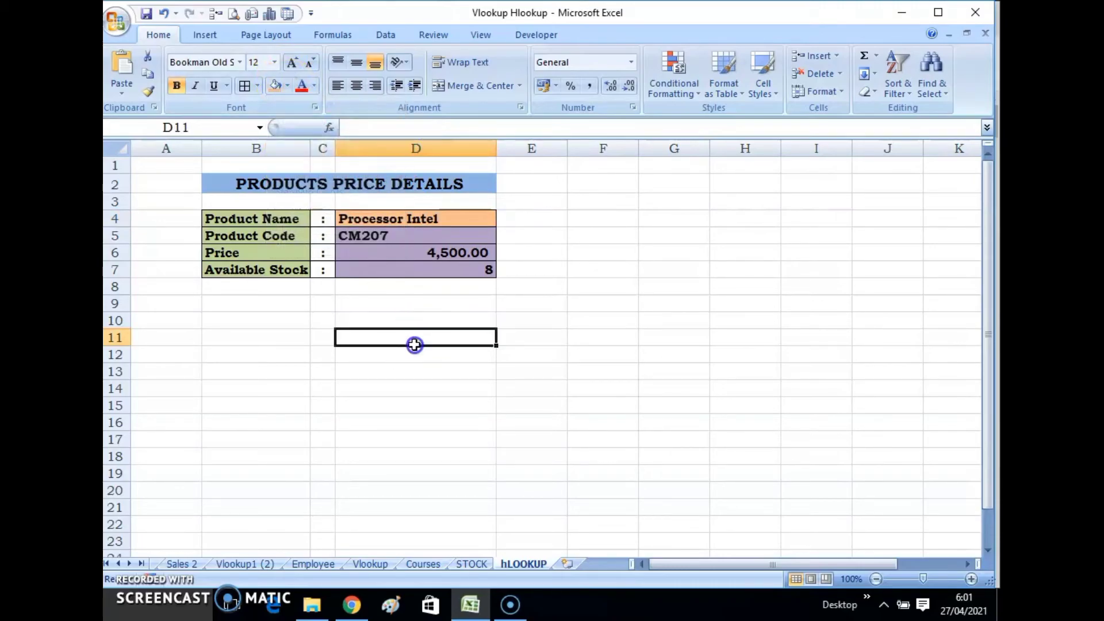
click(455, 223)
Step: Switch D4 through Laptoop HP, Printer Epson, then Webcam ADCOM, showing CM208, 500.00, 15
click(504, 219)
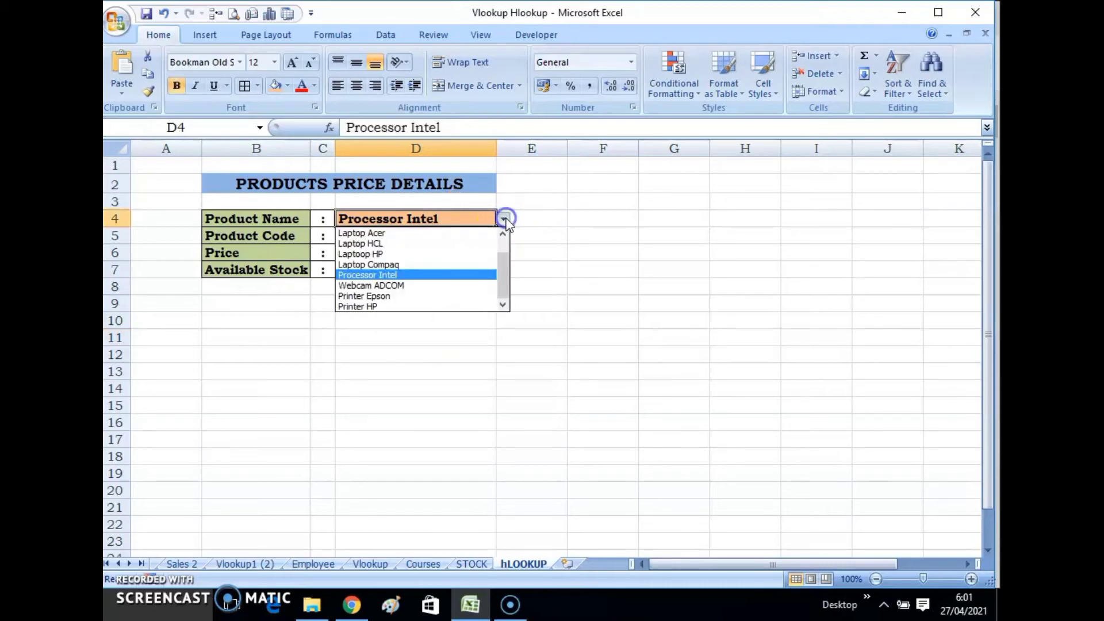
click(393, 254)
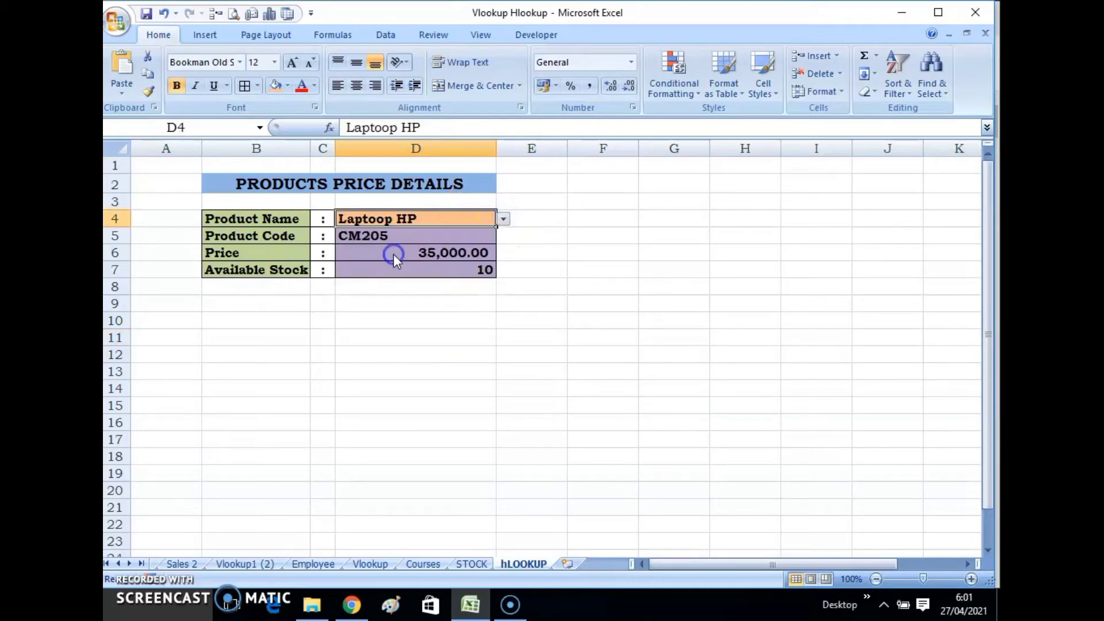
click(503, 219)
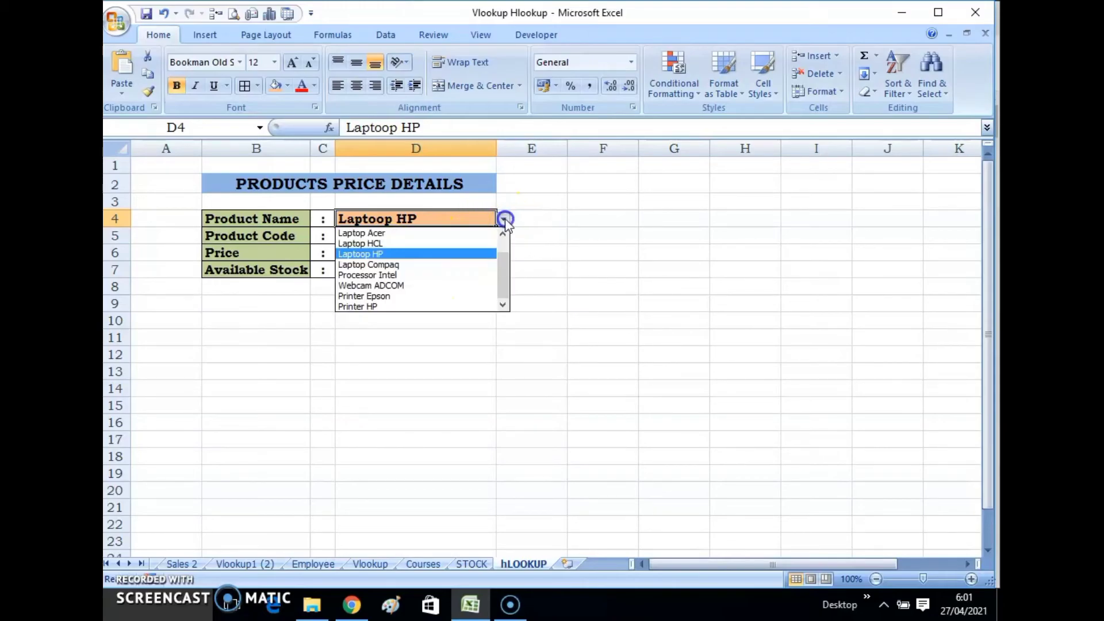
click(372, 296)
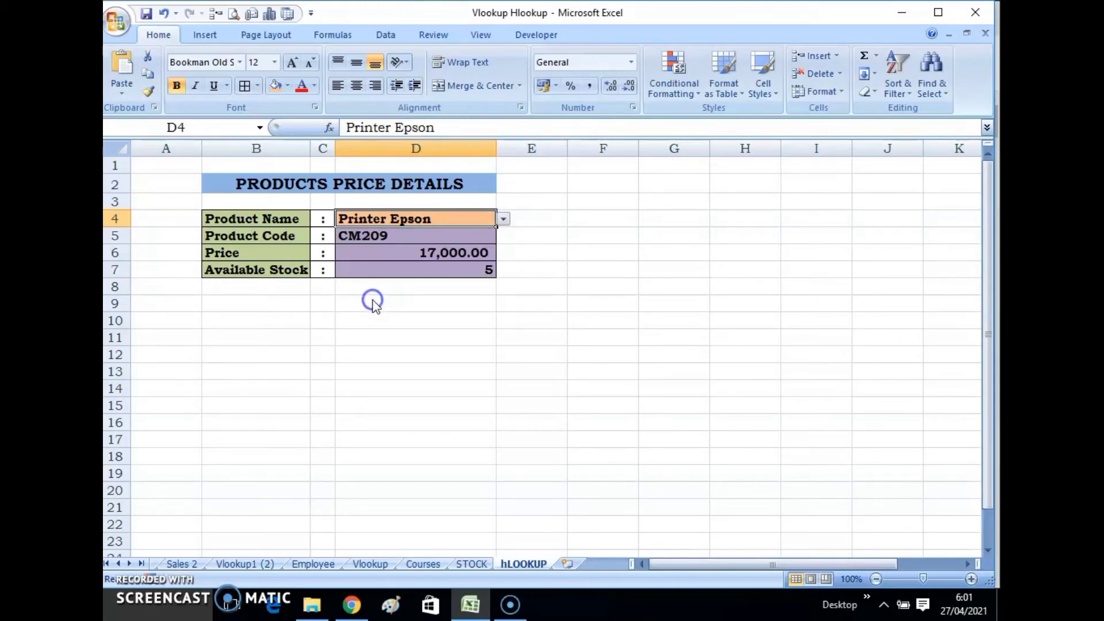
click(503, 219)
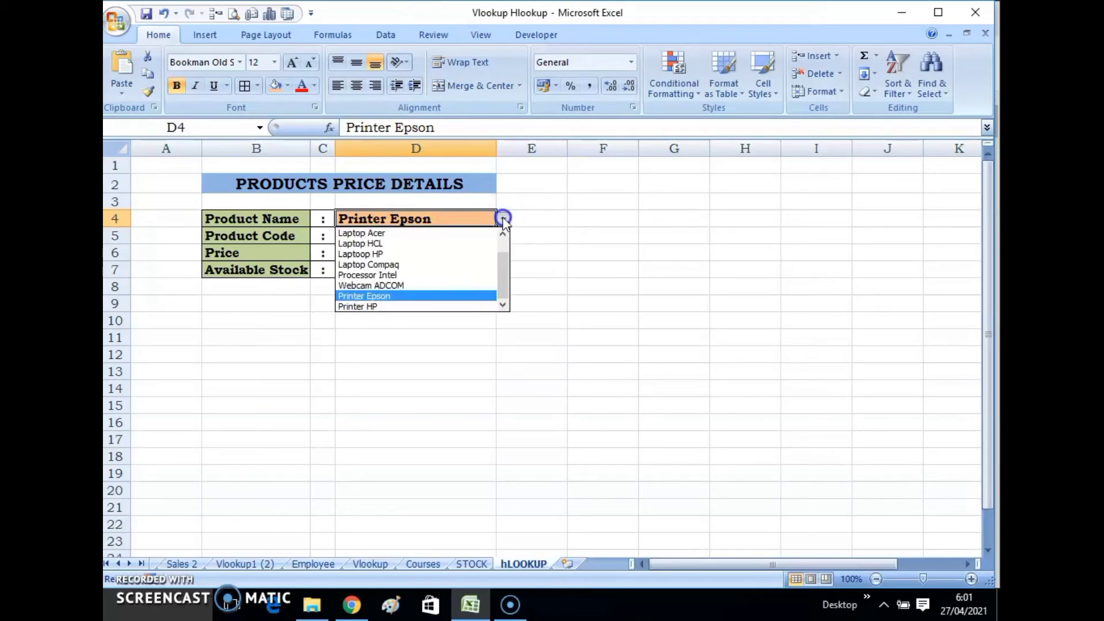
click(371, 286)
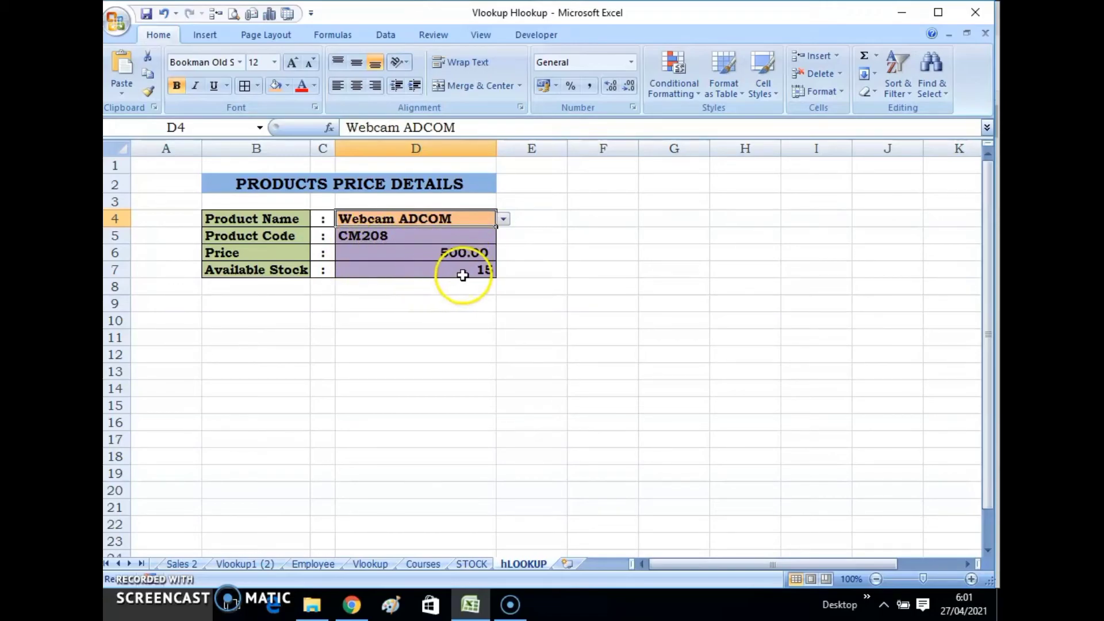
click(524, 306)
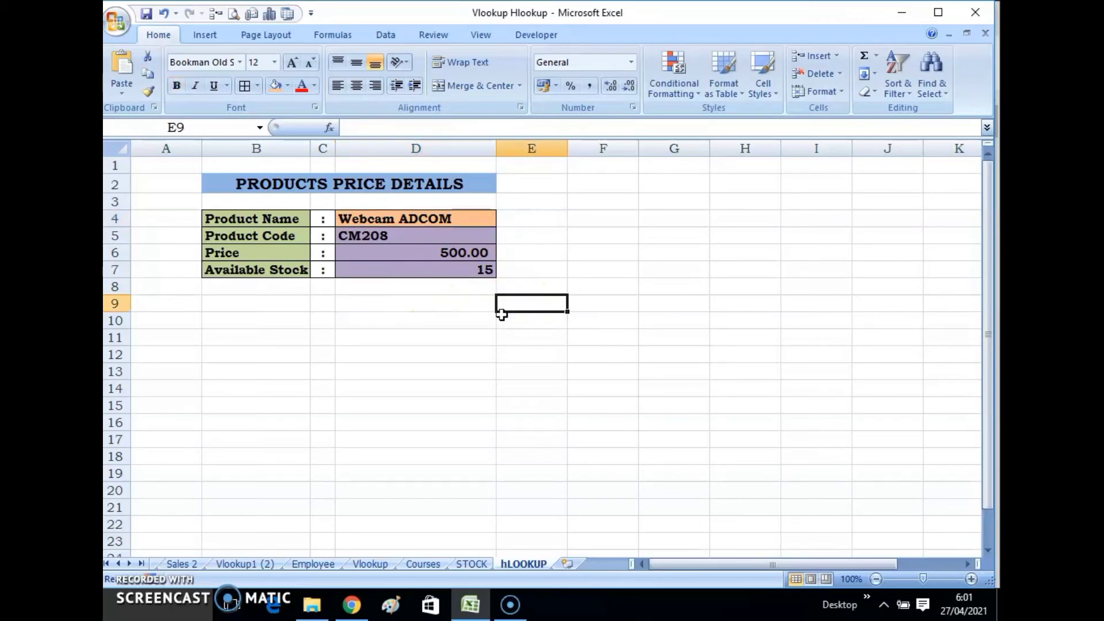